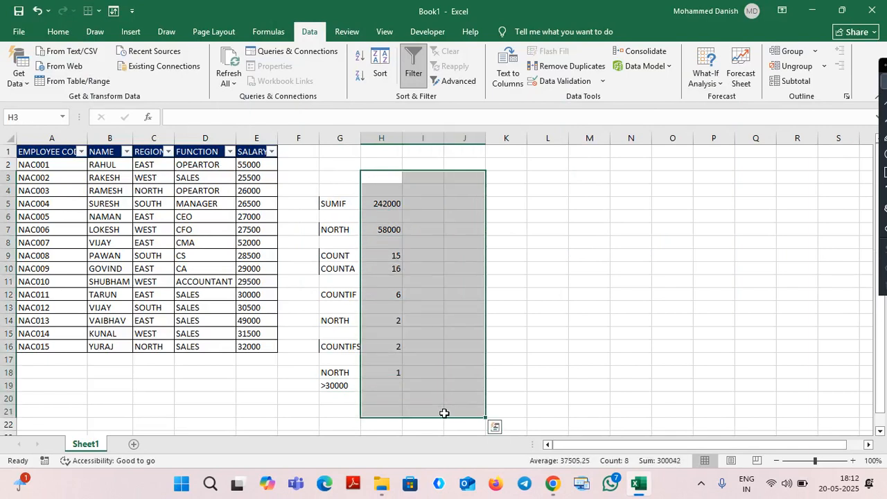
- Clear the old results from the range H3:J21
{"action": "key", "text": "Delete"}
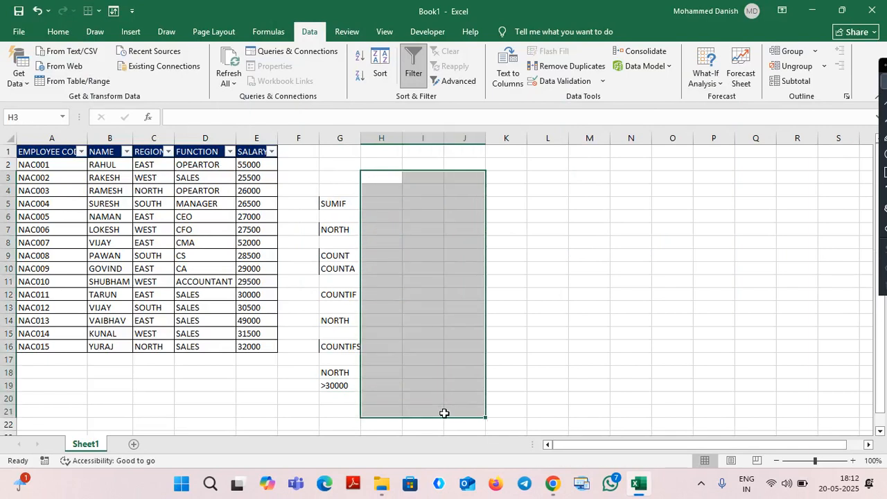
{"action": "left_click", "coordinate": [528, 320]}
{"action": "left_click", "coordinate": [389, 201]}
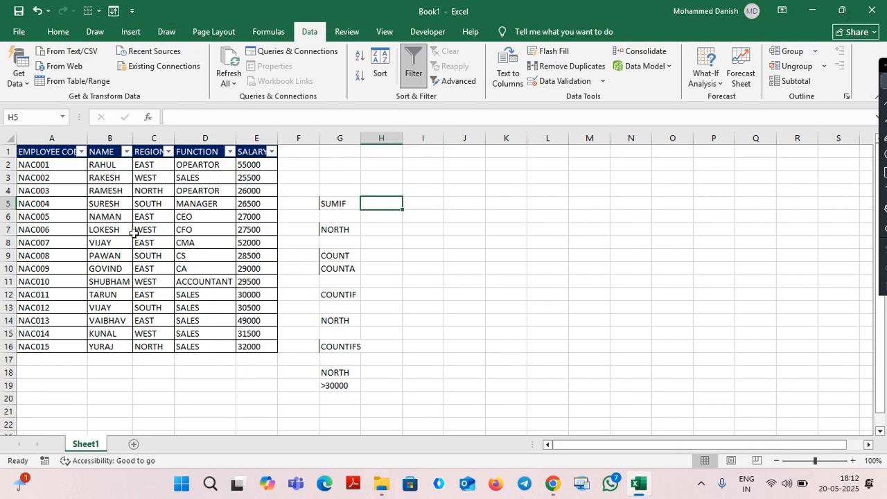
- Examine the entries in the REGION and FUNCTION columns of the employee table
{"action": "left_click", "coordinate": [149, 165]}
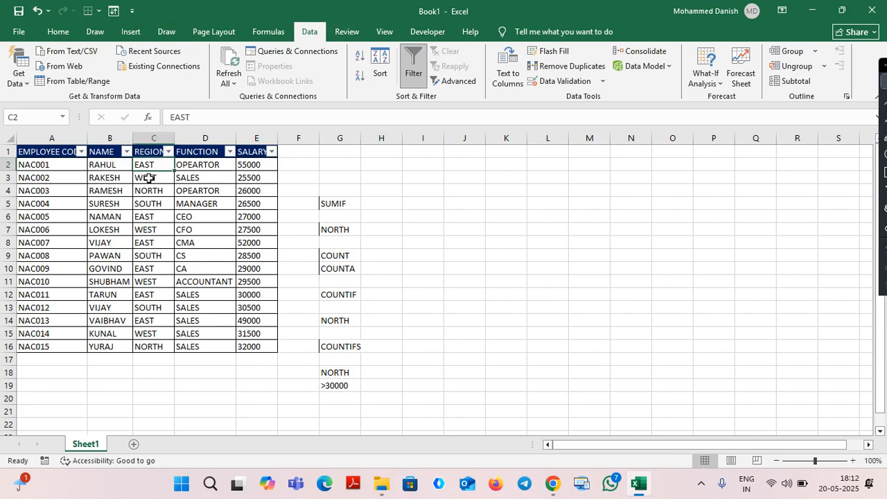
{"action": "left_click", "coordinate": [147, 216]}
{"action": "left_click", "coordinate": [148, 204]}
{"action": "left_click", "coordinate": [148, 189]}
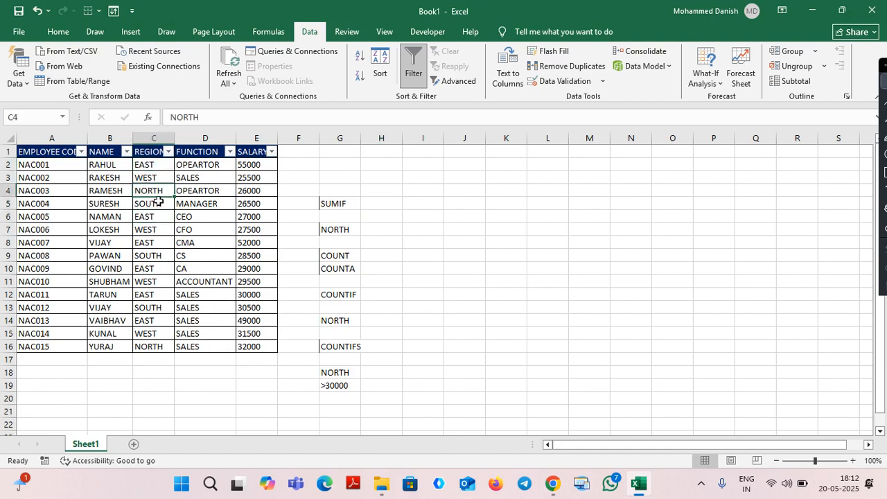
{"action": "left_click", "coordinate": [210, 166]}
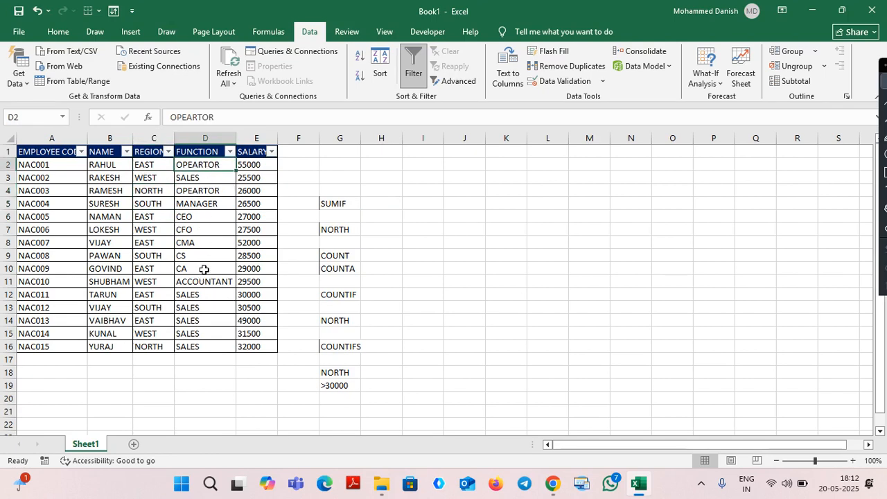
{"action": "left_click", "coordinate": [185, 217]}
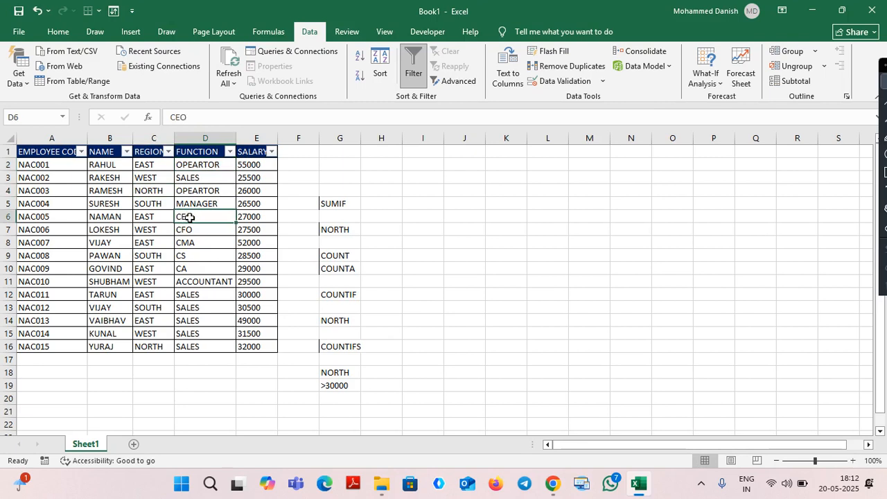
{"action": "left_click", "coordinate": [189, 324]}
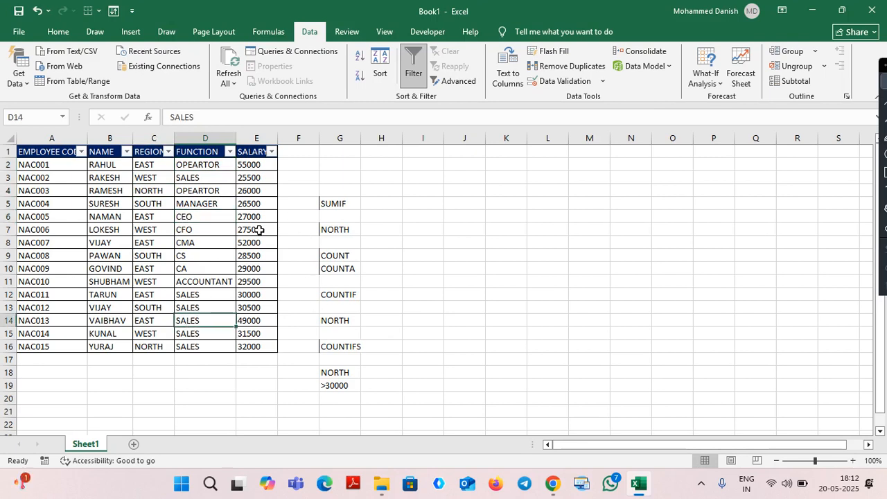
{"action": "left_click", "coordinate": [197, 330]}
{"action": "left_click", "coordinate": [159, 279]}
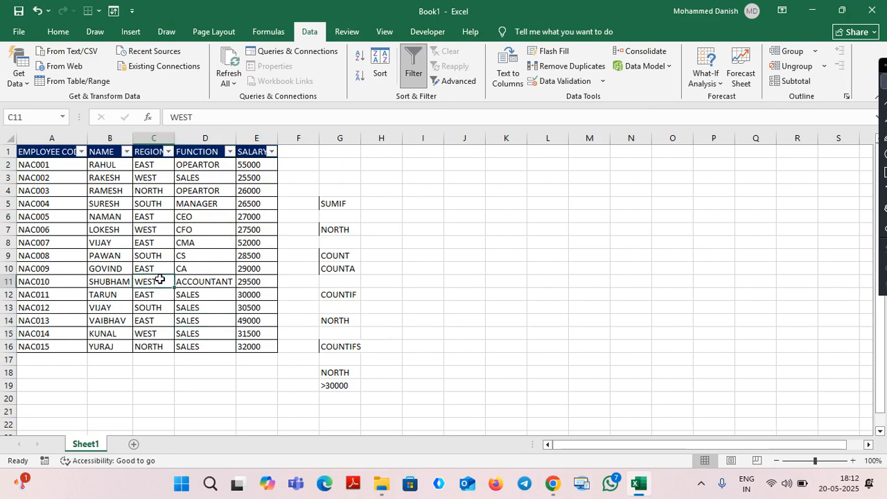
- Enter a SUMIF formula in H5 that totals the salaries in column E where the region in column C is "EAST"
{"action": "left_click", "coordinate": [370, 207]}
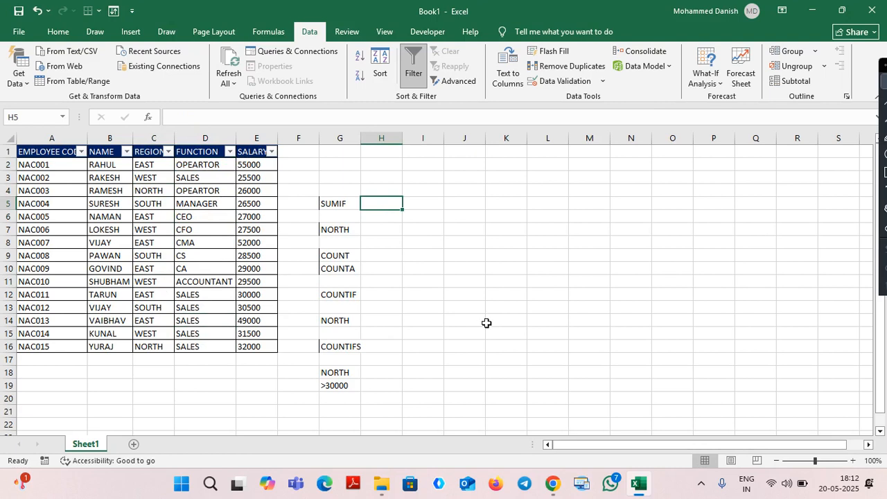
{"action": "type", "text": "=SU"}
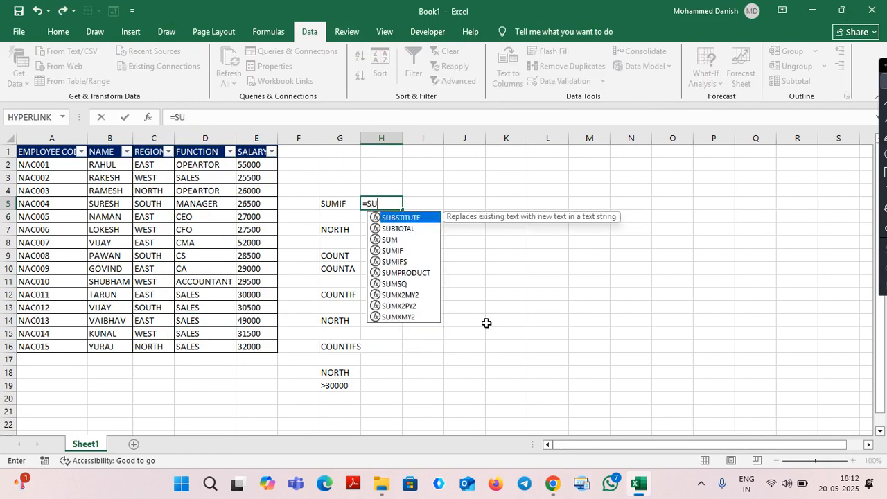
{"action": "type", "text": "MIF("}
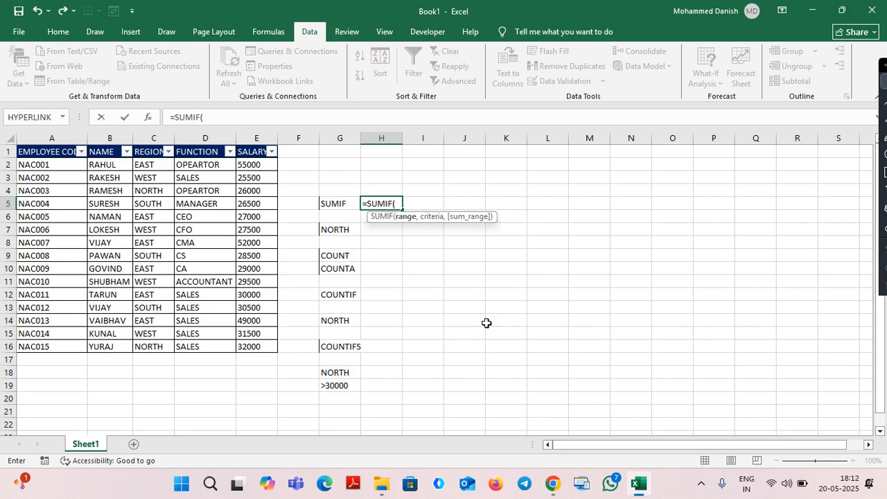
{"action": "left_click", "coordinate": [146, 117]}
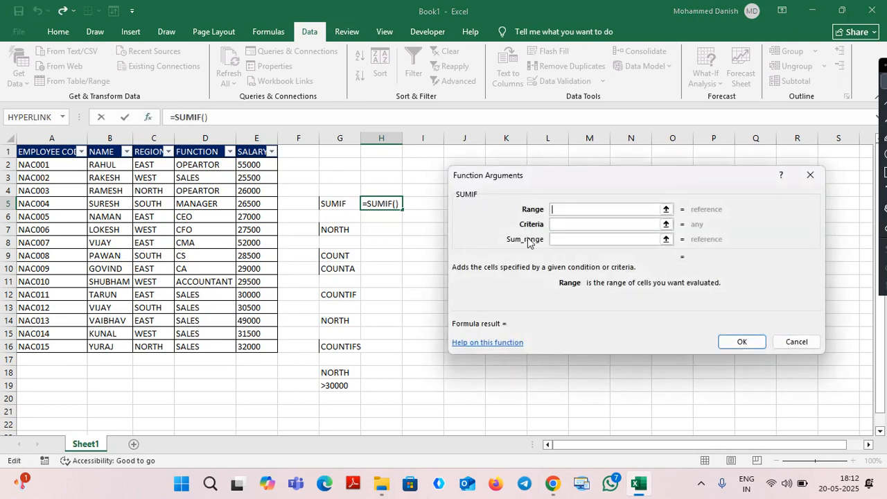
{"action": "left_click", "coordinate": [580, 223]}
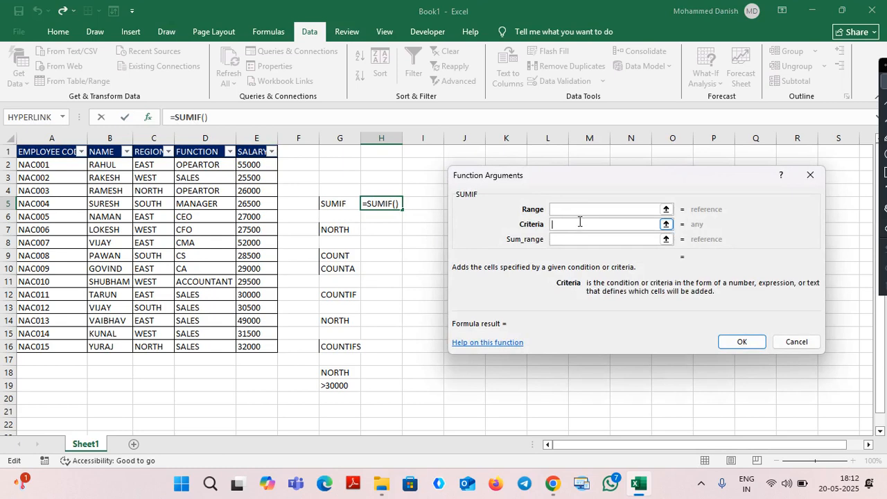
{"action": "type", "text": "EAST"}
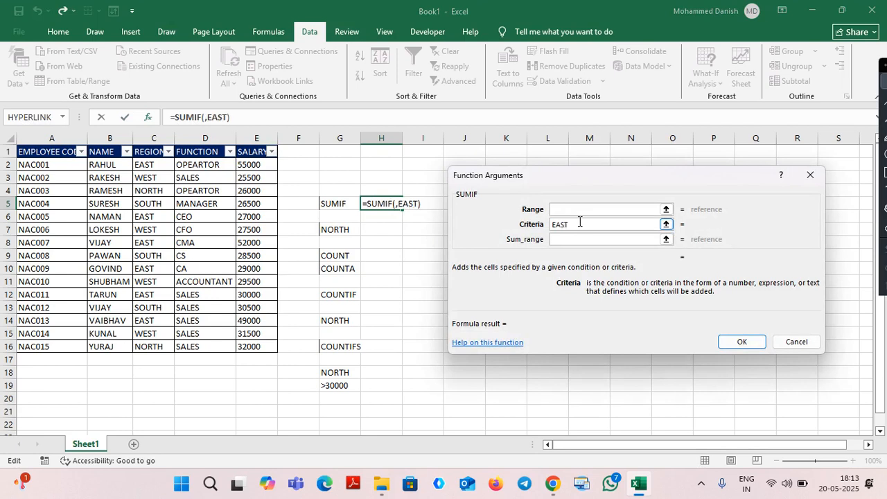
{"action": "left_click", "coordinate": [566, 208]}
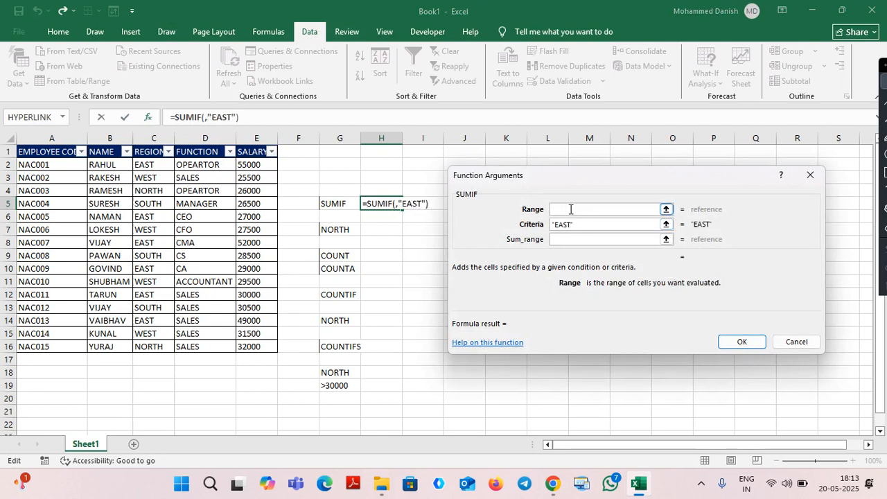
{"action": "left_click", "coordinate": [152, 131]}
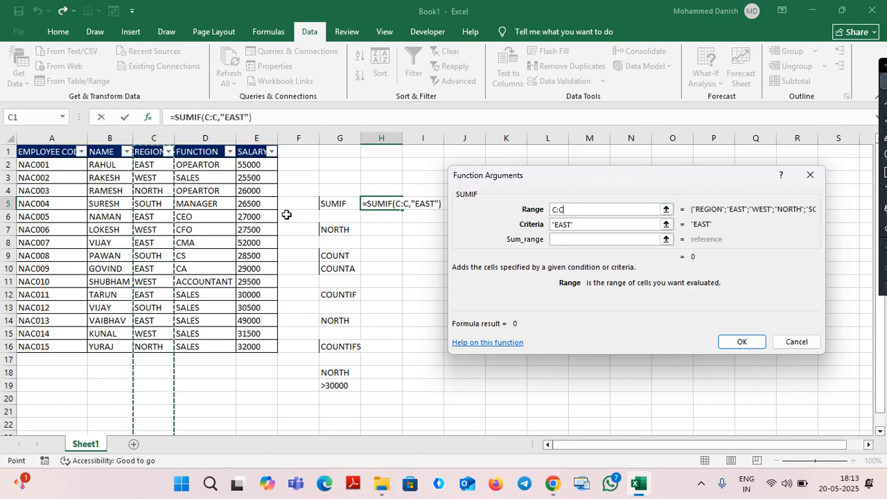
{"action": "left_click", "coordinate": [563, 239]}
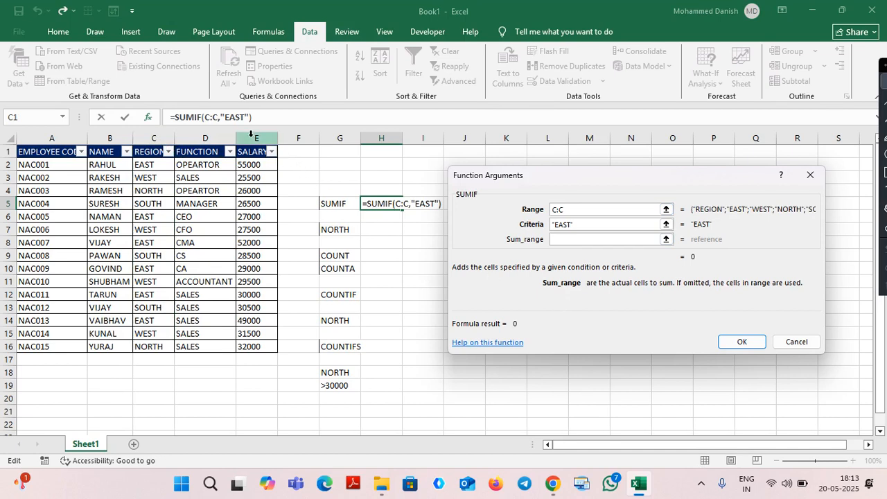
{"action": "left_click", "coordinate": [736, 337]}
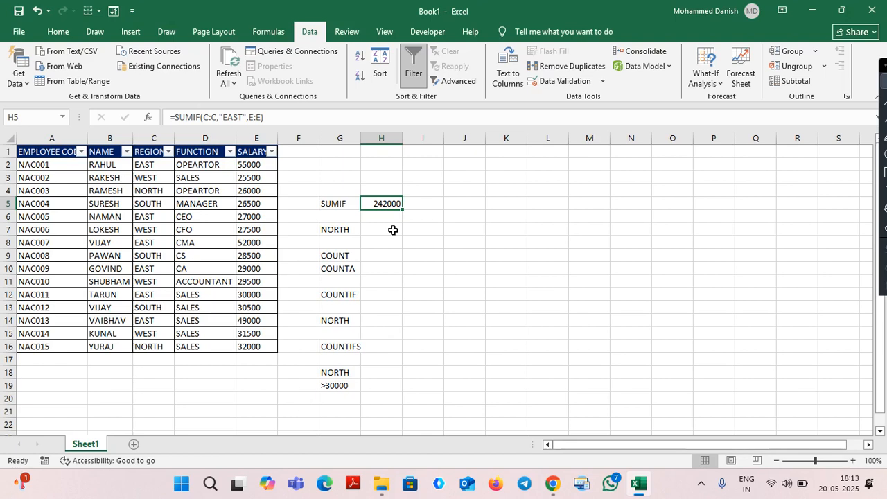
- Replace the region label in G7 with EAST
{"action": "left_click", "coordinate": [334, 227]}
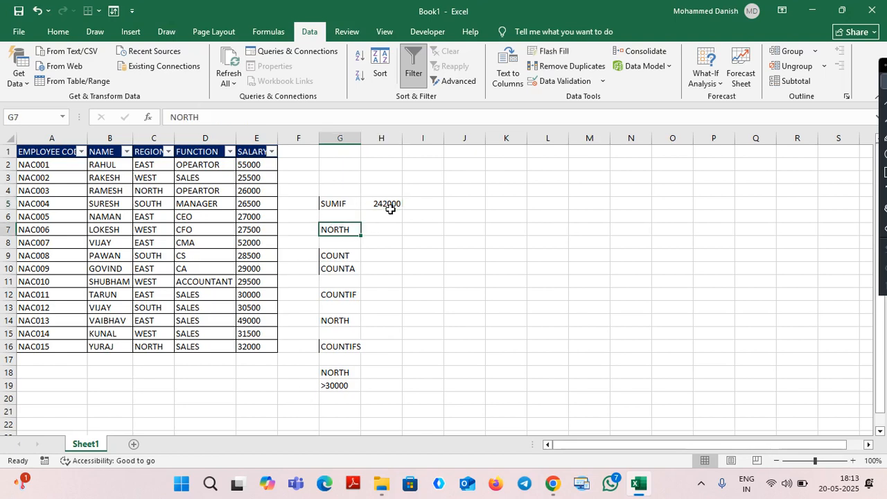
{"action": "left_click", "coordinate": [391, 205]}
{"action": "left_click", "coordinate": [340, 232]}
{"action": "type", "text": "W"}
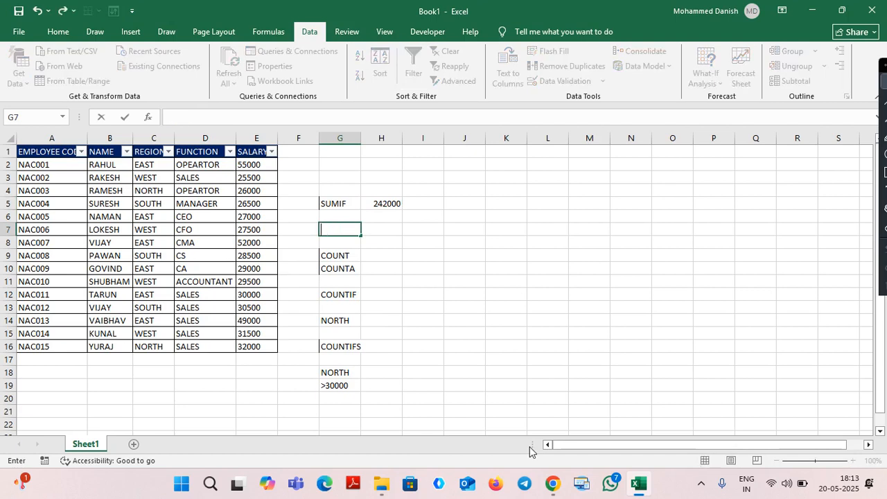
{"action": "type", "text": "EAST"}
{"action": "key", "text": "Tab"}
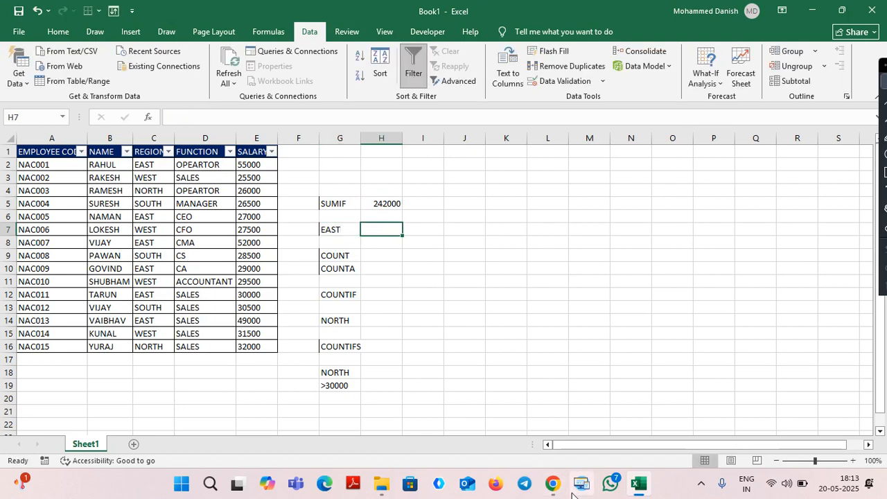
- Enter a SUMIF formula in H7 with range C:C, cell G7 as the criteria and sum range E:E
{"action": "type", "text": "=SUMIF"}
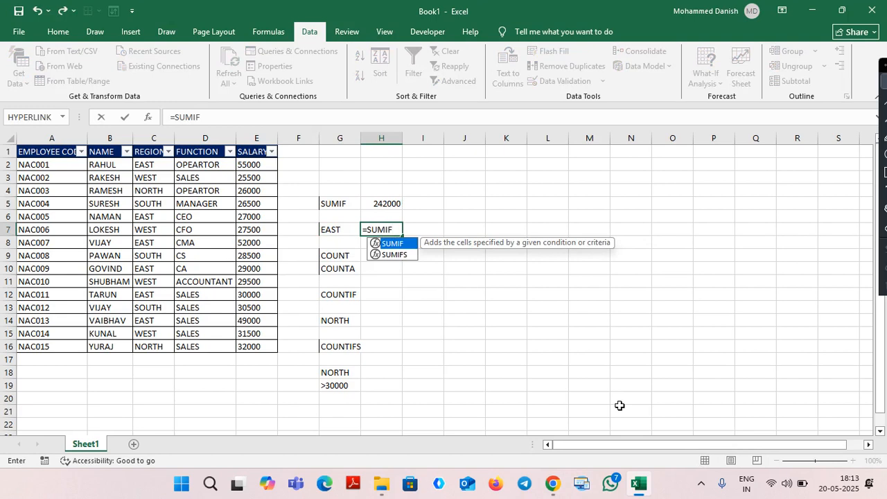
{"action": "type", "text": "("}
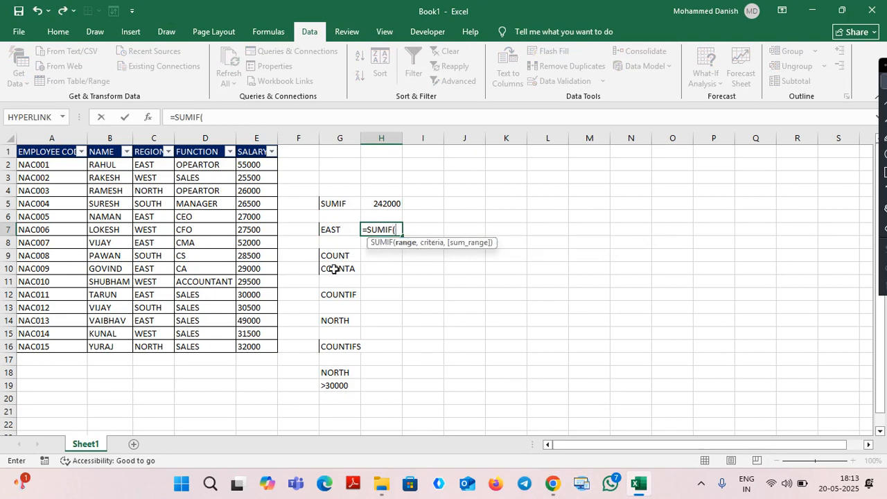
{"action": "left_click", "coordinate": [148, 117]}
{"action": "left_click", "coordinate": [560, 224]}
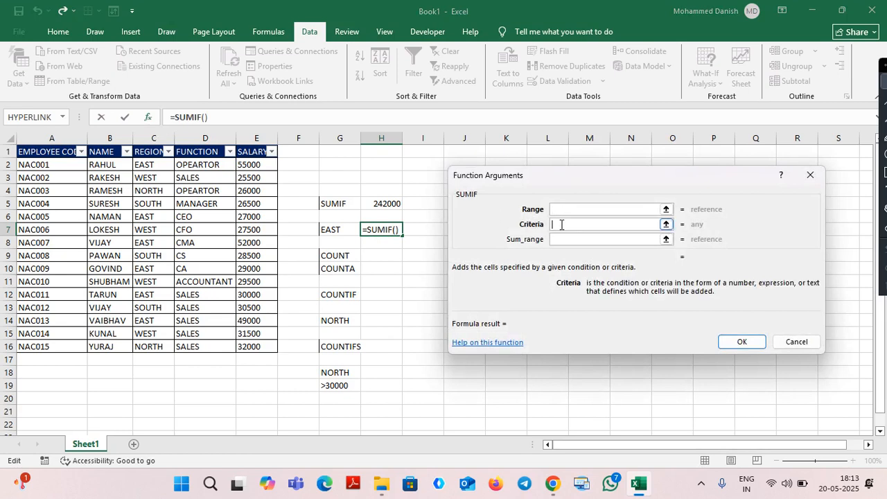
{"action": "left_click", "coordinate": [329, 227]}
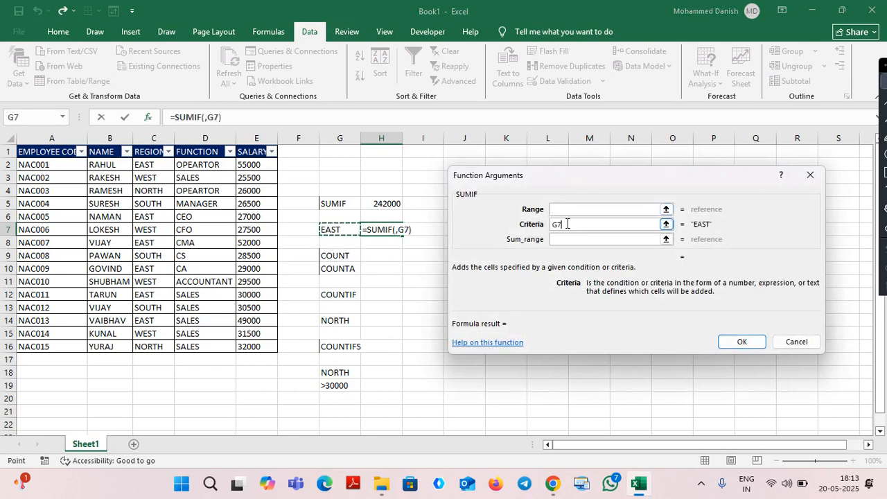
{"action": "left_click", "coordinate": [564, 211]}
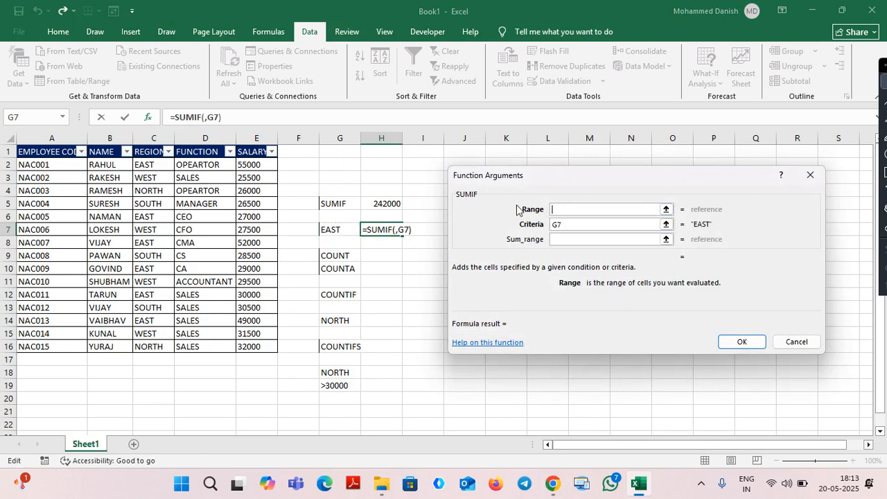
{"action": "left_click", "coordinate": [160, 138]}
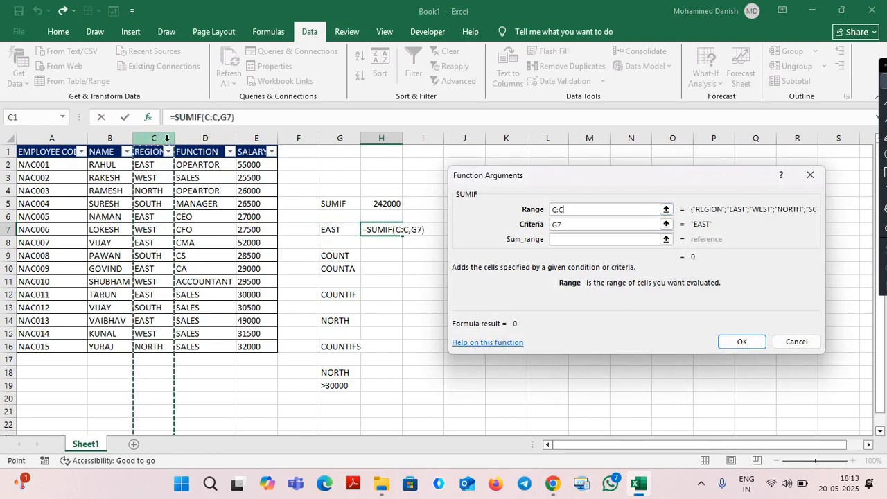
{"action": "left_click", "coordinate": [591, 240]}
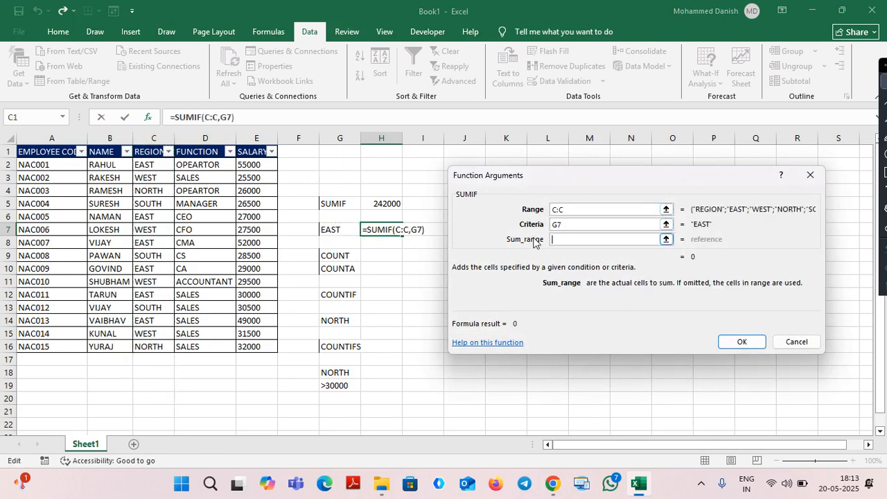
{"action": "left_click", "coordinate": [254, 133]}
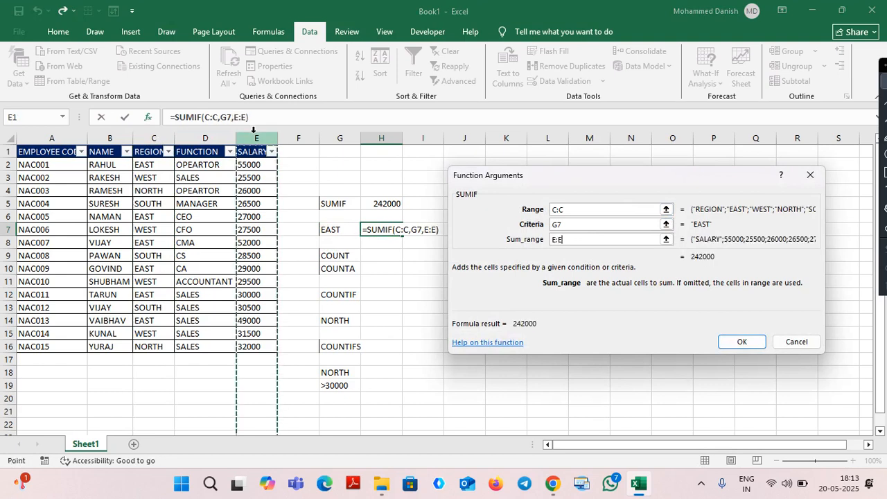
{"action": "left_click", "coordinate": [742, 342]}
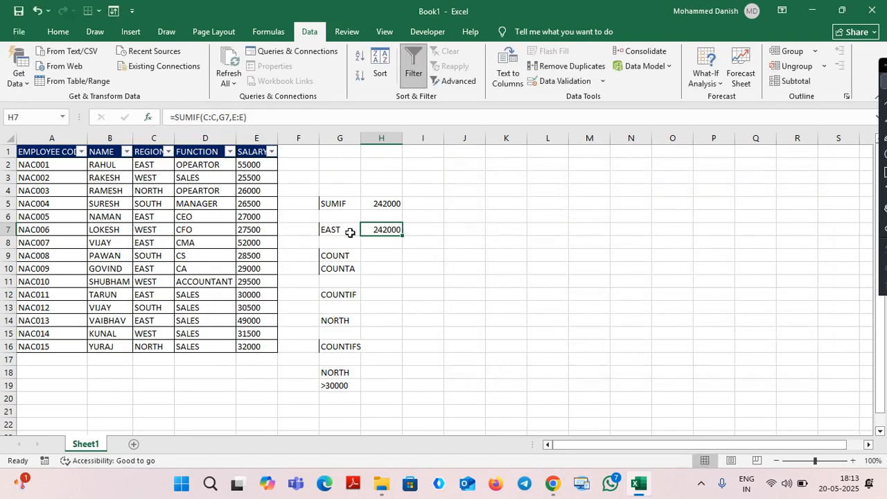
- Change the region criterion in G7 to WEST and after that to SOUTH to test the SUMIF formula
{"action": "left_click", "coordinate": [325, 237]}
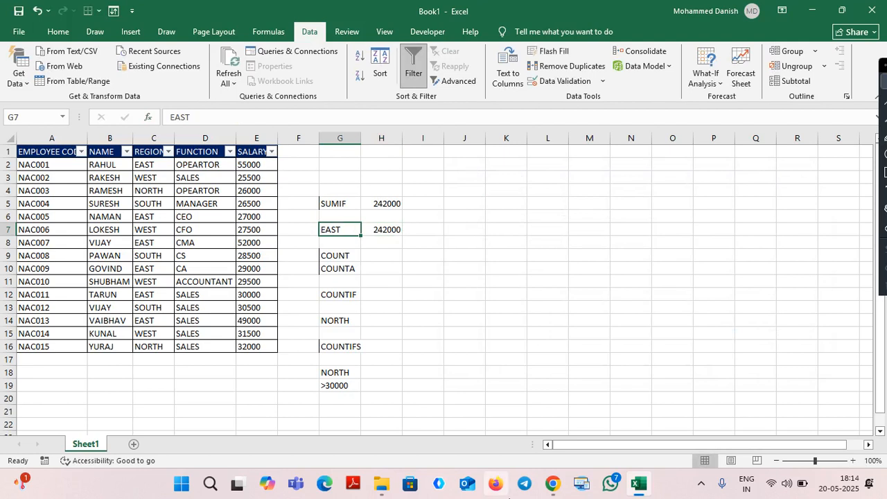
{"action": "type", "text": "WE"}
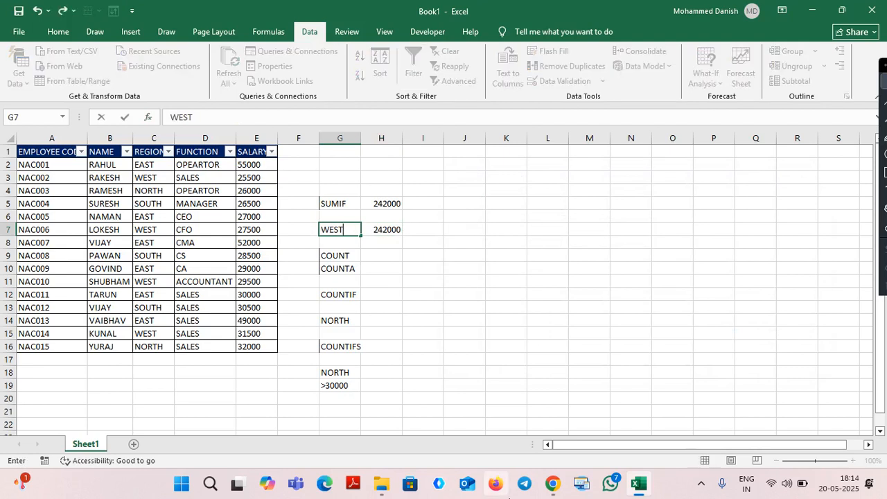
{"action": "key", "text": "Return"}
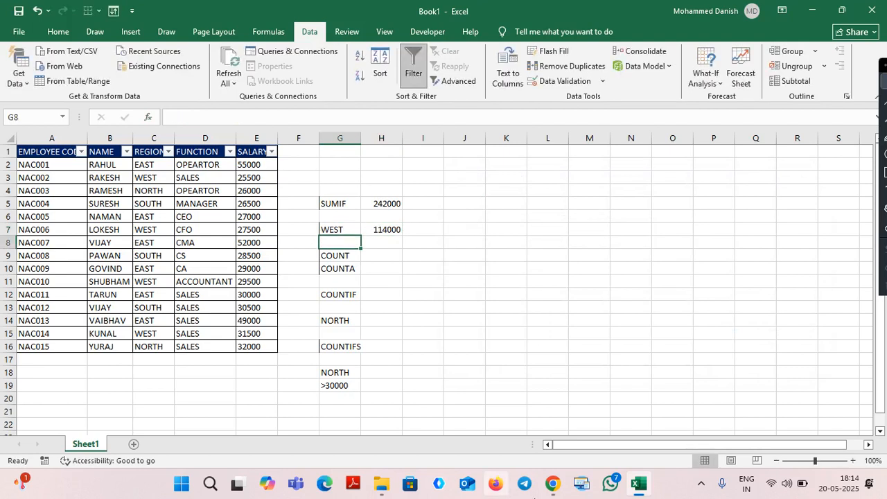
{"action": "left_click", "coordinate": [350, 229]}
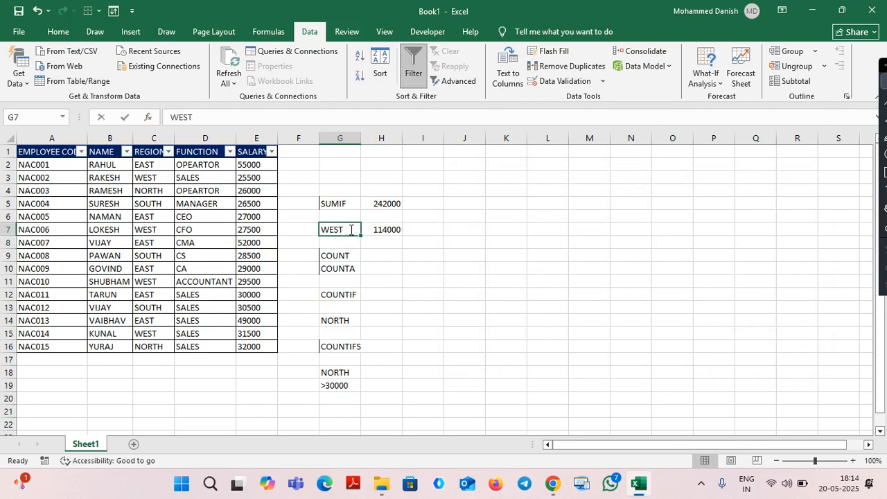
{"action": "type", "text": "SOUTH"}
{"action": "key", "text": "Return"}
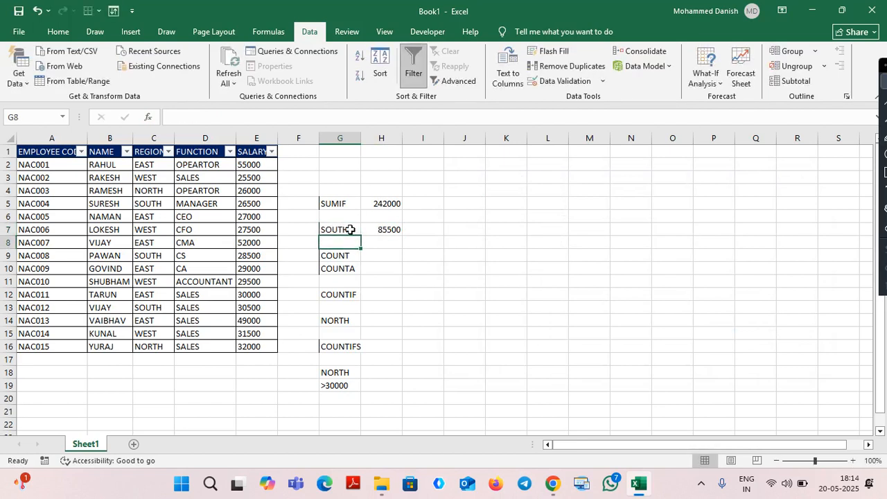
- Set the region criterion in G7 back to EAST
{"action": "left_click", "coordinate": [350, 230]}
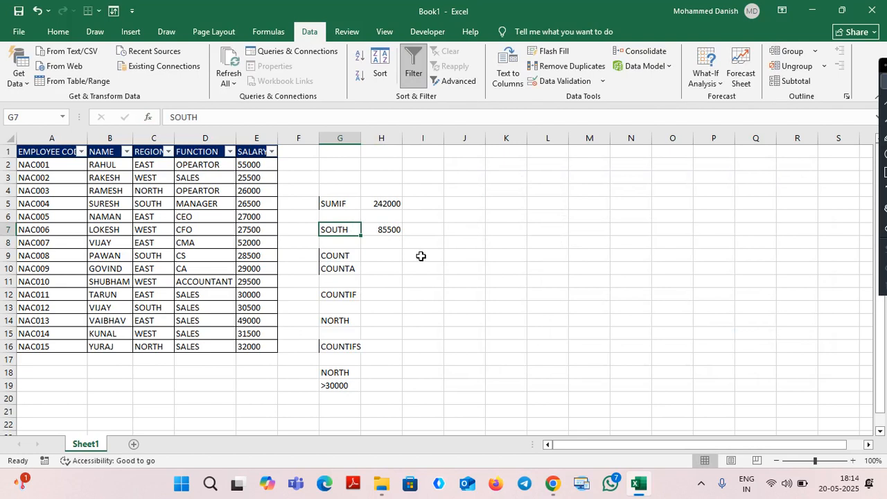
{"action": "type", "text": "EAST"}
{"action": "key", "text": "Return"}
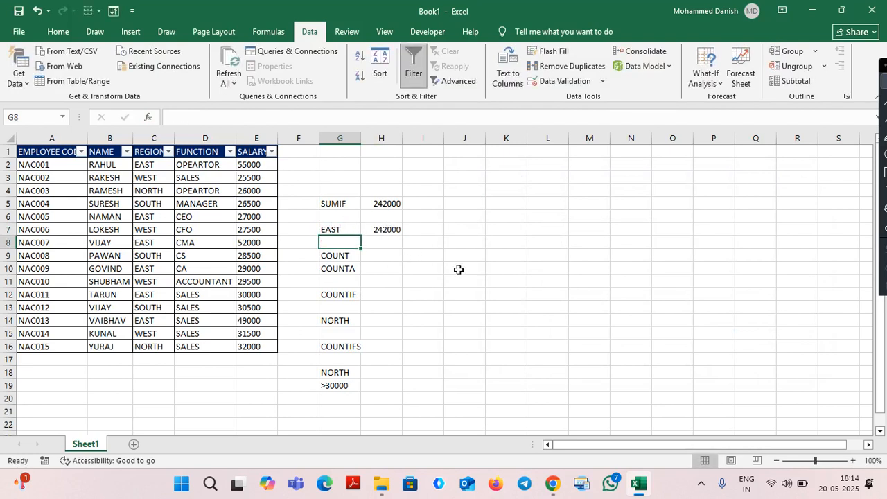
- Try altering the region text in C2 to test the SUMIF totals, and restore it to EAST
{"action": "double_click", "coordinate": [158, 162]}
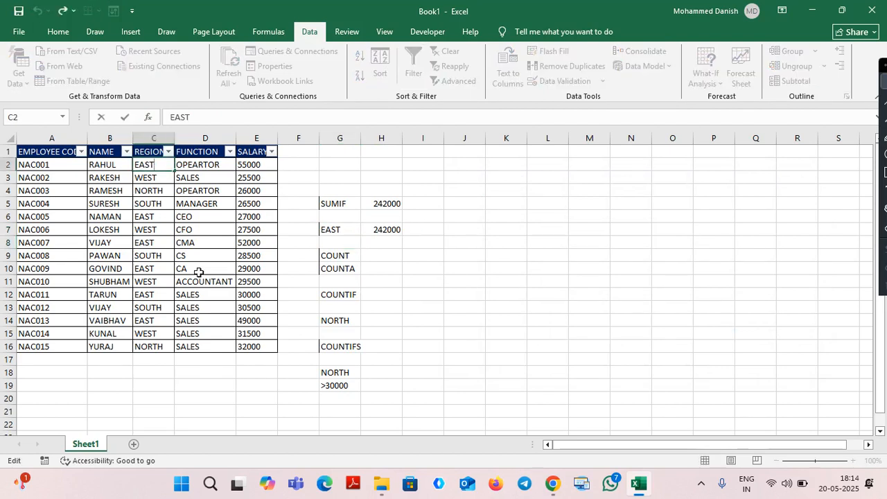
{"action": "key", "text": "Return"}
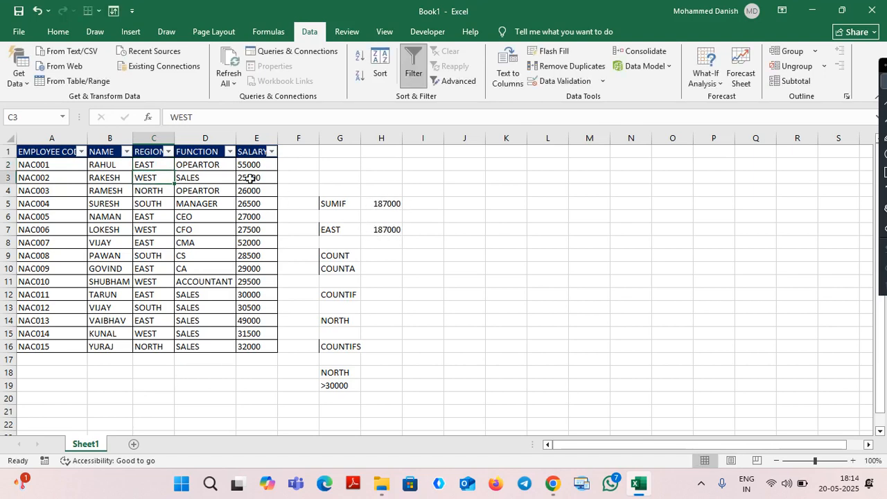
{"action": "left_click", "coordinate": [163, 166]}
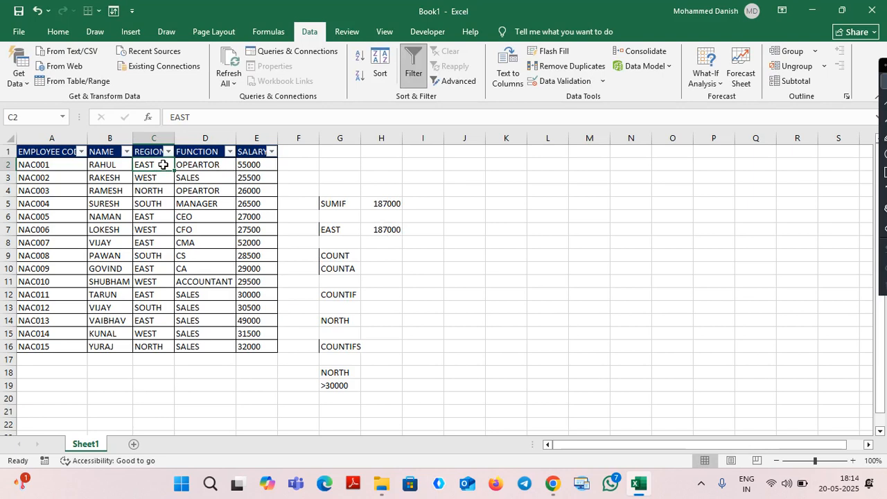
{"action": "double_click", "coordinate": [163, 165]}
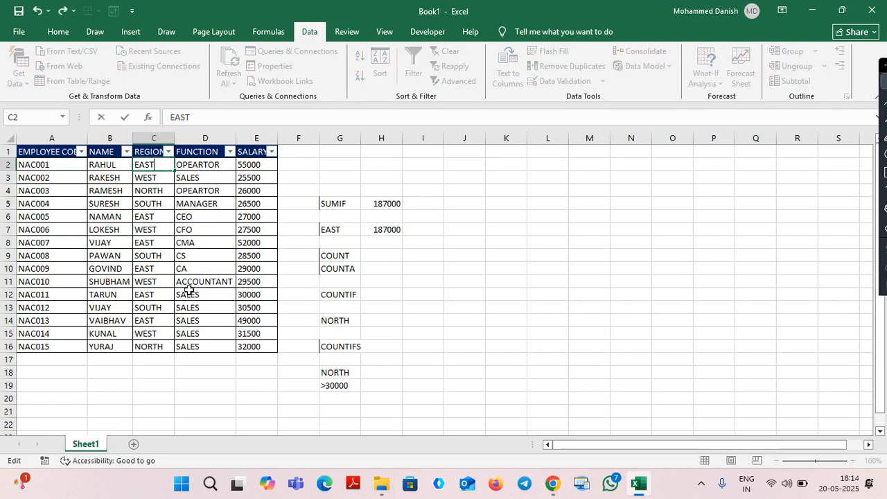
{"action": "key", "text": "Return"}
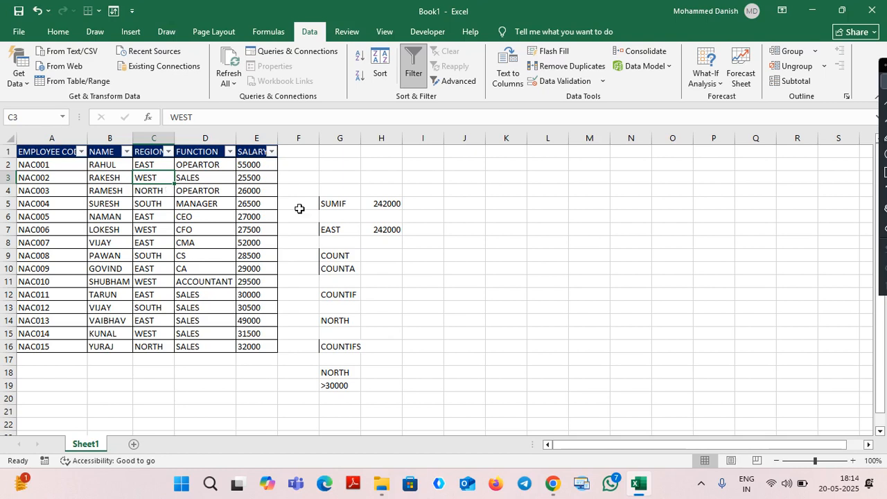
- Enter a COUNT formula in H9 that counts the numeric entries in the salary column E:E
{"action": "left_click", "coordinate": [383, 256]}
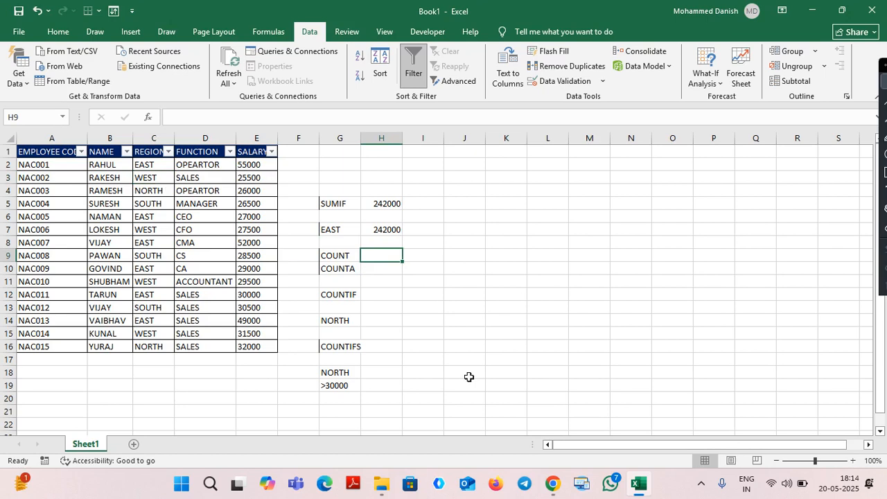
{"action": "type", "text": "="}
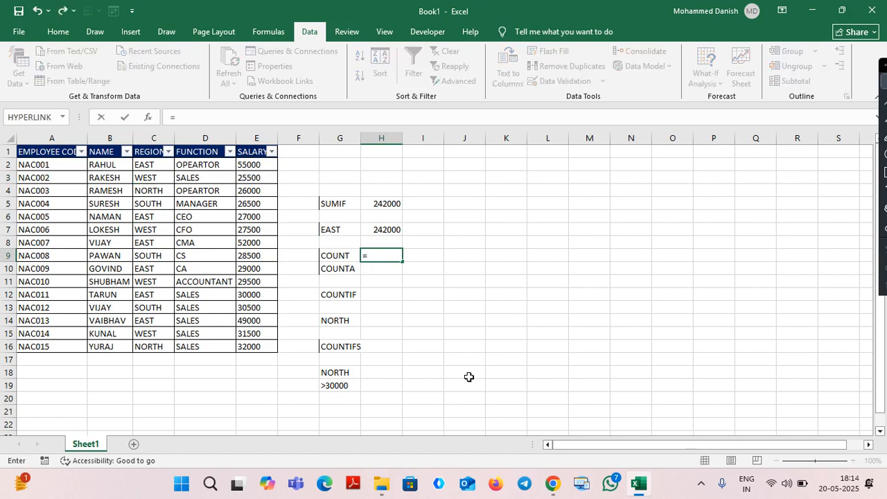
{"action": "type", "text": "COUNT("}
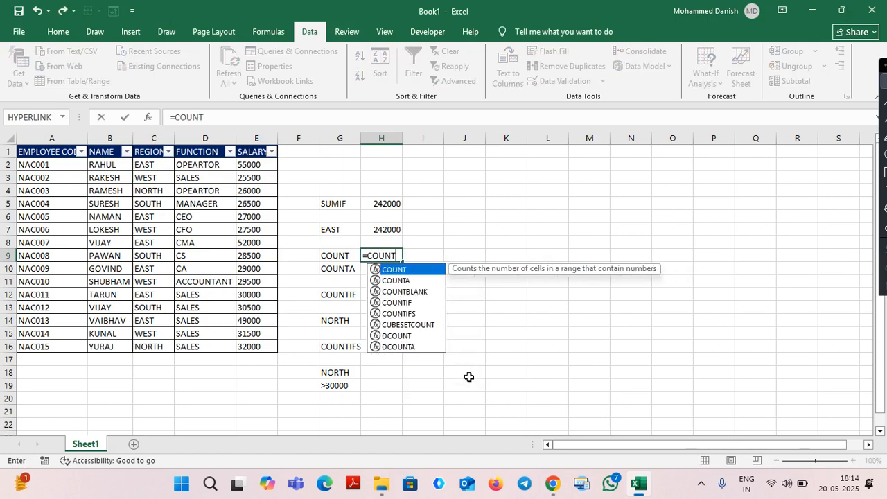
{"action": "left_click", "coordinate": [252, 136]}
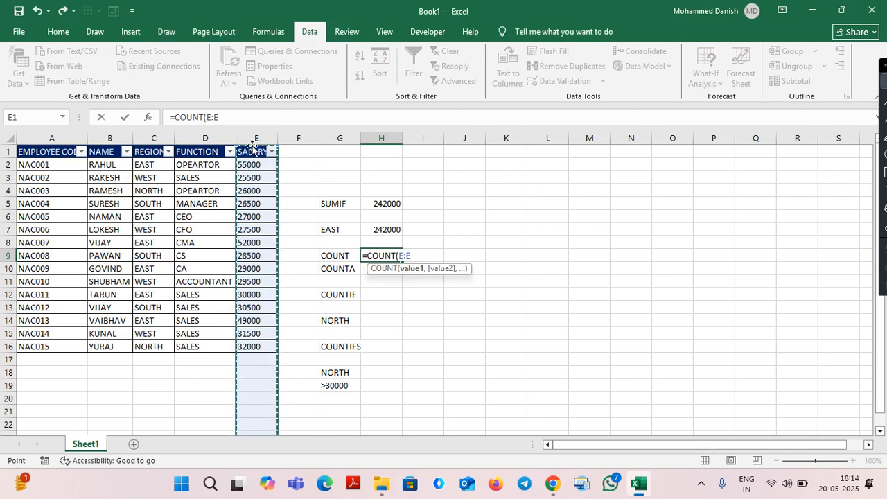
{"action": "key", "text": "Return"}
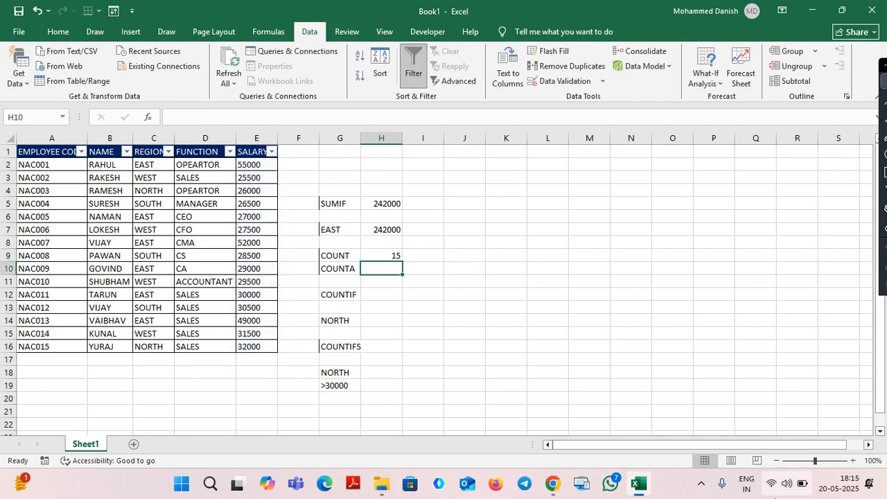
- Examine the salary cells in column E and the header in E1 to see which entries COUNT includes
{"action": "left_click", "coordinate": [250, 178]}
{"action": "left_click", "coordinate": [257, 229]}
{"action": "left_click", "coordinate": [253, 257]}
{"action": "left_click", "coordinate": [250, 332]}
{"action": "left_click", "coordinate": [263, 244]}
{"action": "left_click_drag", "start_coordinate": [266, 215], "coordinate": [267, 202]}
{"action": "left_click", "coordinate": [251, 154]}
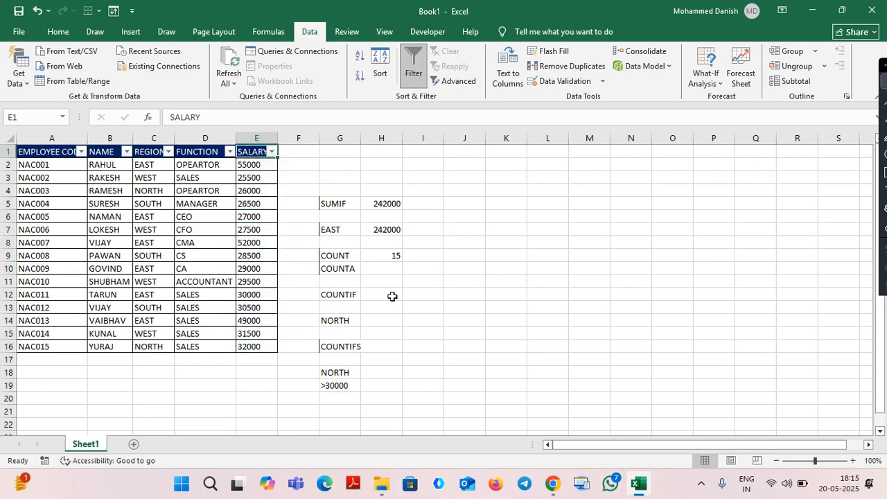
- Enter a COUNTA formula in H10 that counts all non-empty cells in column E:E
{"action": "left_click", "coordinate": [382, 269]}
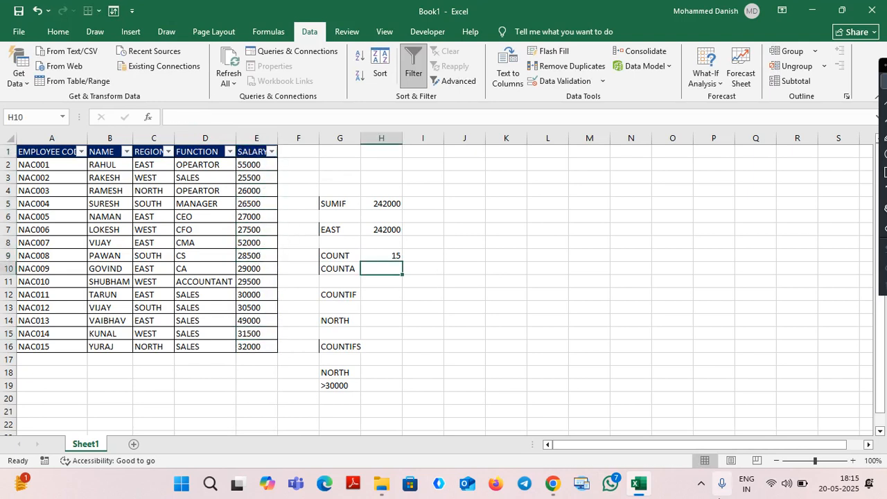
{"action": "type", "text": "="}
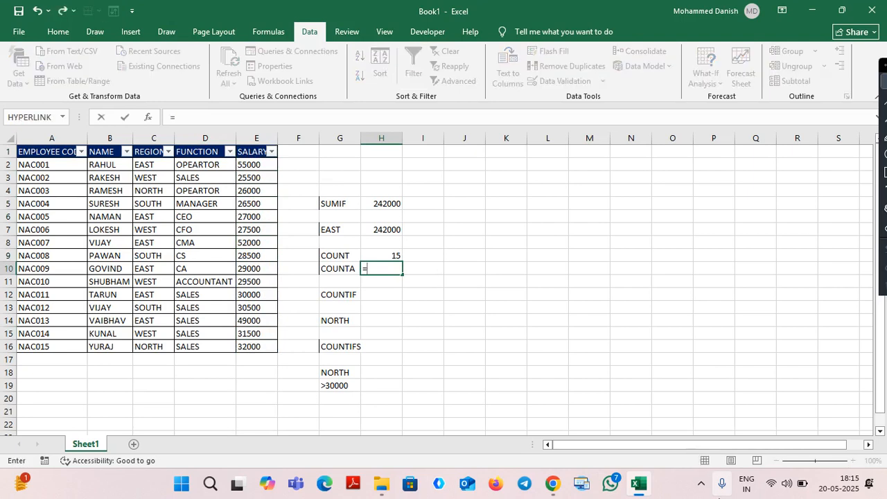
{"action": "type", "text": "COUNTA("}
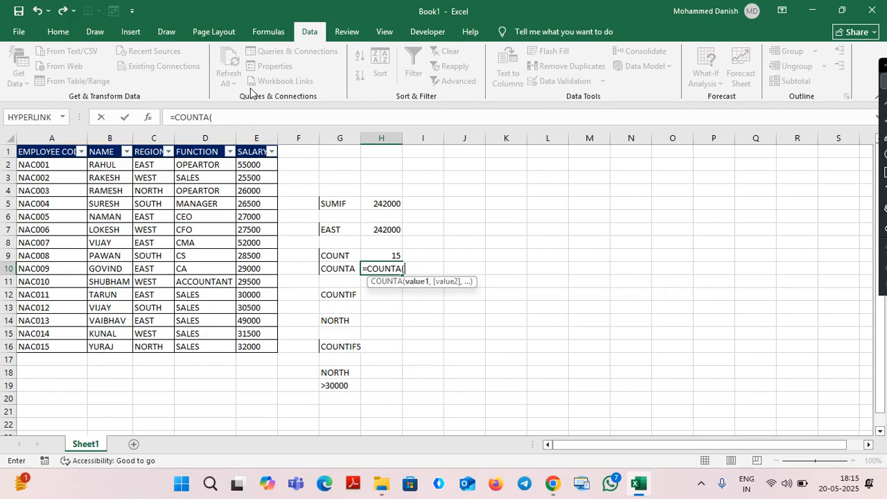
{"action": "left_click", "coordinate": [253, 137]}
{"action": "key", "text": "Return"}
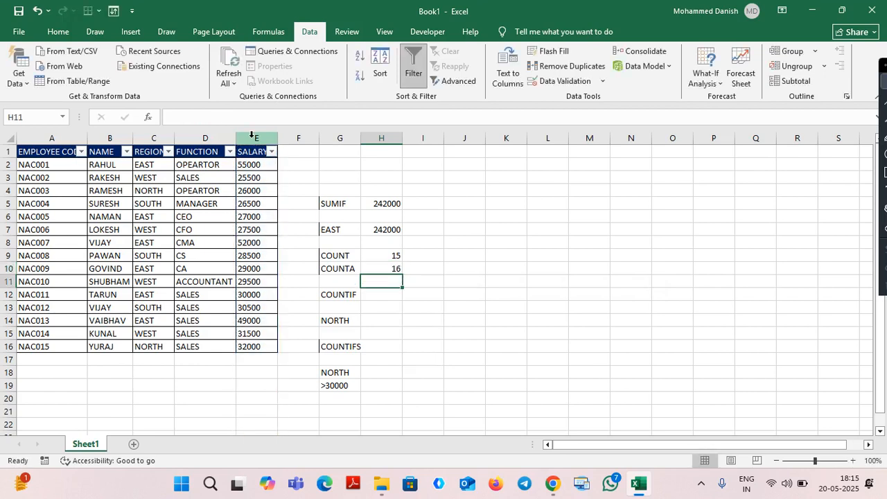
- Compare the COUNTA formula in H10 with the salary entries and header in column E
{"action": "left_click", "coordinate": [388, 268]}
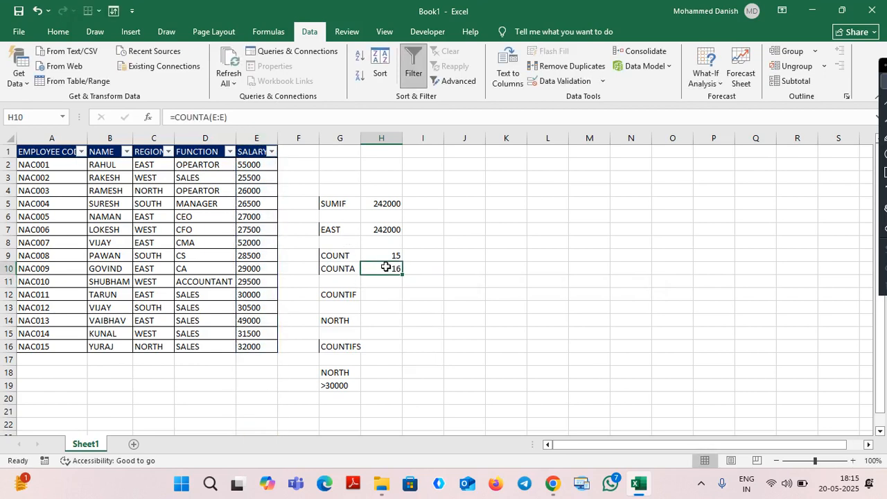
{"action": "left_click", "coordinate": [254, 180]}
{"action": "left_click_drag", "start_coordinate": [256, 230], "coordinate": [255, 243]}
{"action": "left_click_drag", "start_coordinate": [253, 296], "coordinate": [251, 311]}
{"action": "left_click", "coordinate": [249, 344]}
{"action": "left_click", "coordinate": [261, 245]}
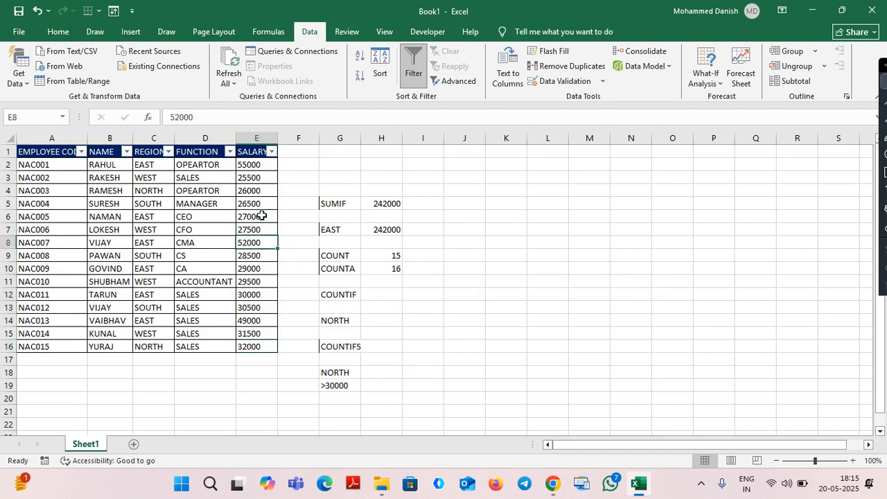
{"action": "left_click", "coordinate": [260, 190]}
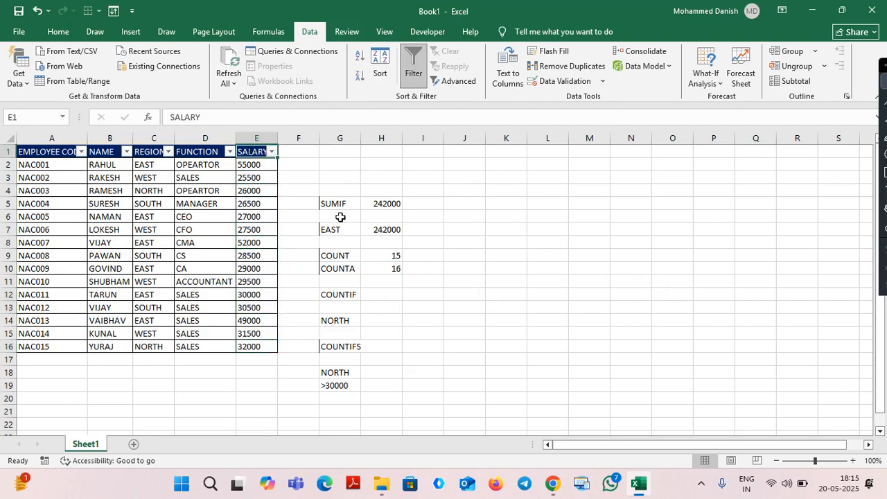
- Enter a COUNTIF formula in H12 with range C:C and the criteria "EAST"
{"action": "left_click", "coordinate": [362, 295]}
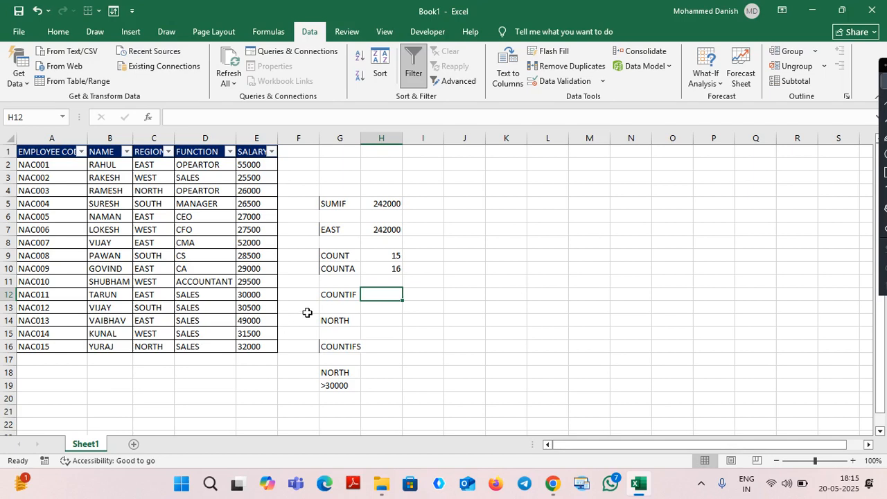
{"action": "type", "text": "="}
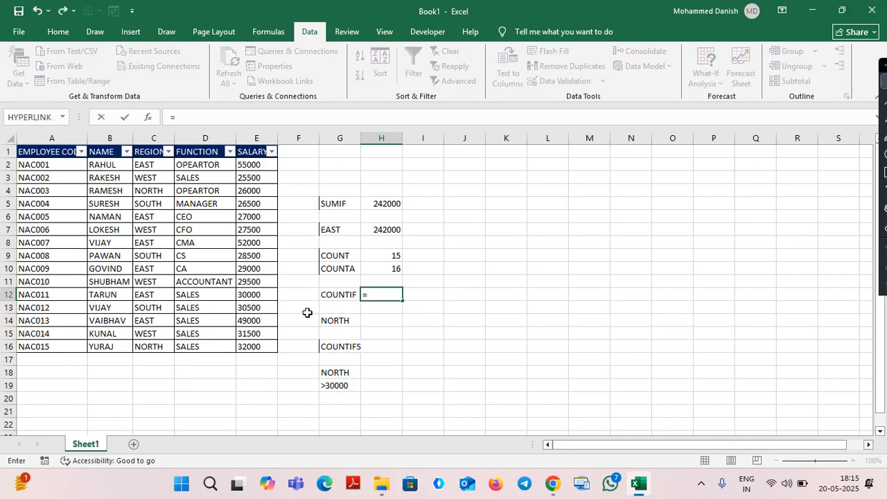
{"action": "type", "text": "COUNTIF("}
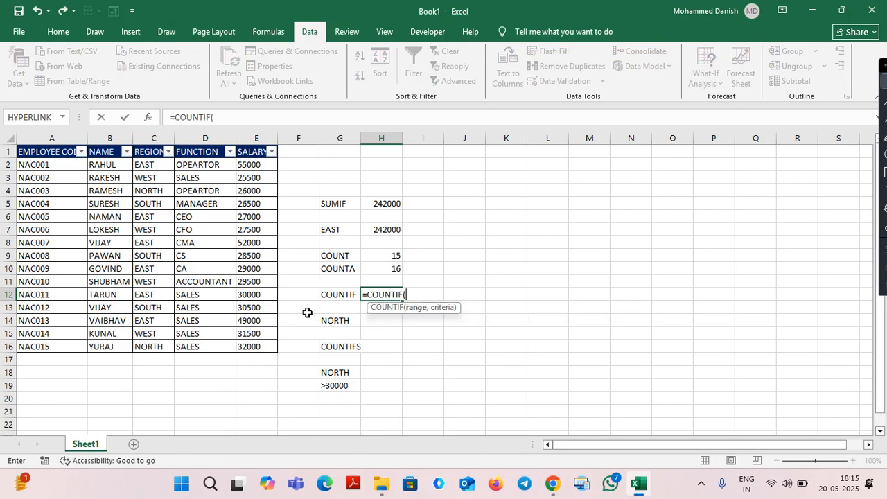
{"action": "left_click", "coordinate": [152, 118]}
{"action": "left_click", "coordinate": [622, 231]}
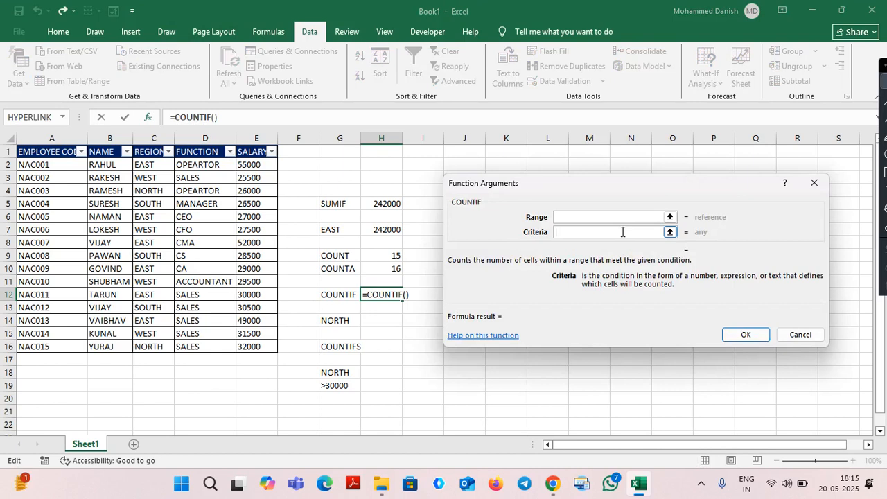
{"action": "type", "text": "EAST"}
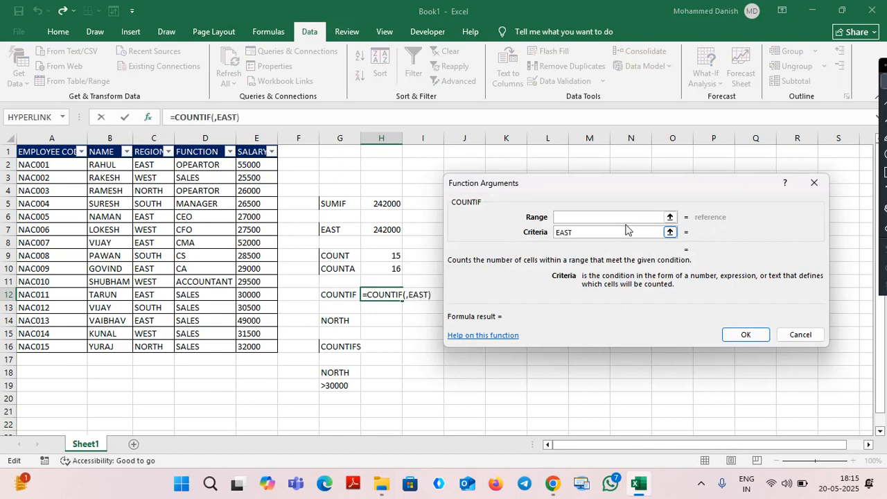
{"action": "left_click", "coordinate": [560, 218]}
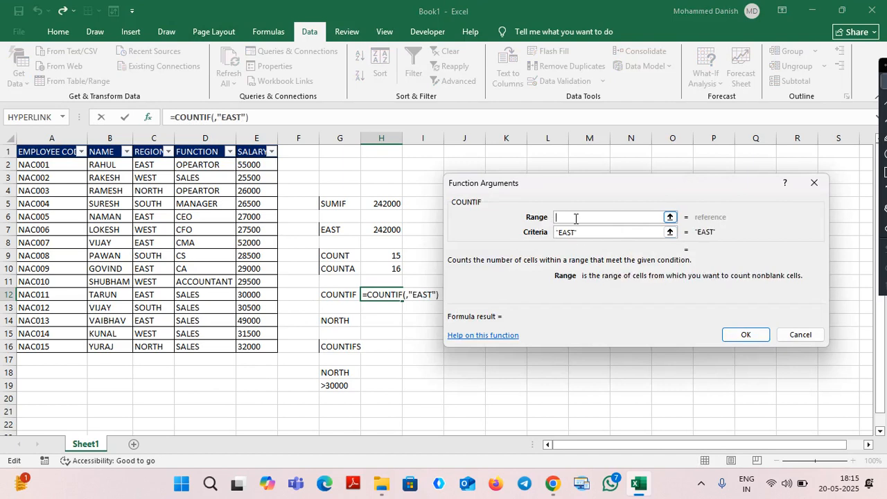
{"action": "left_click", "coordinate": [160, 140]}
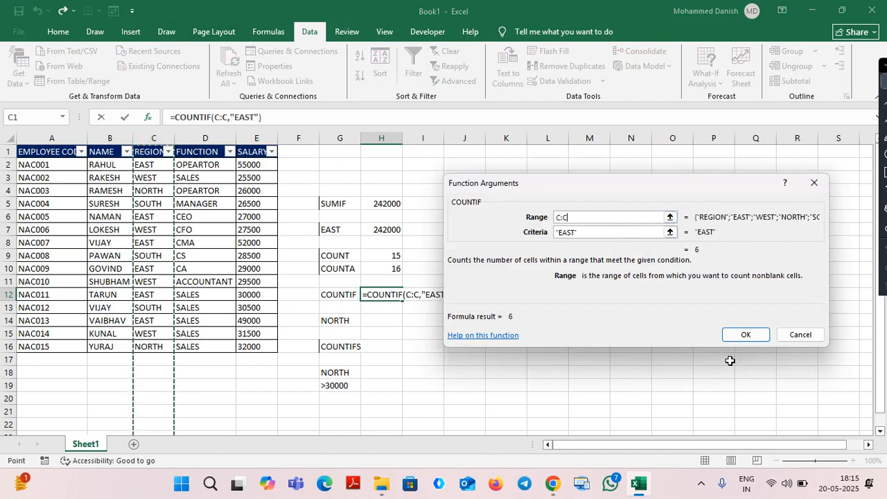
{"action": "left_click", "coordinate": [742, 335]}
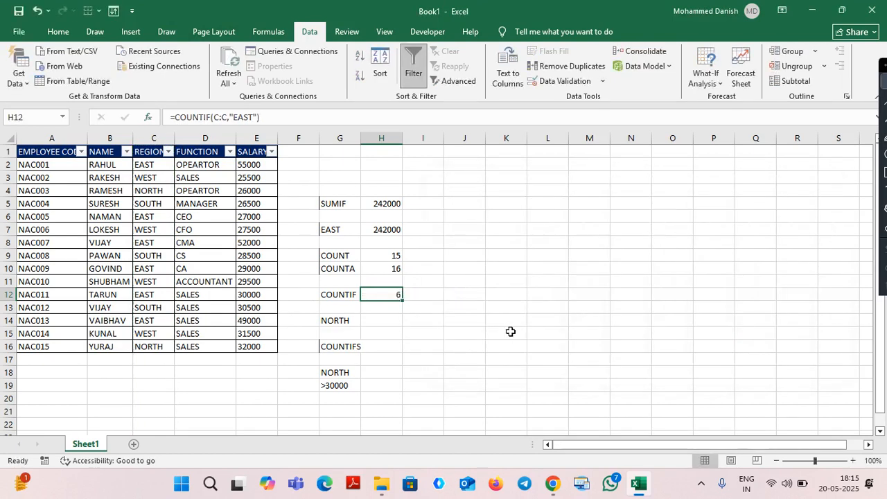
- Replace the region label in G14 with EAST
{"action": "left_click", "coordinate": [340, 320]}
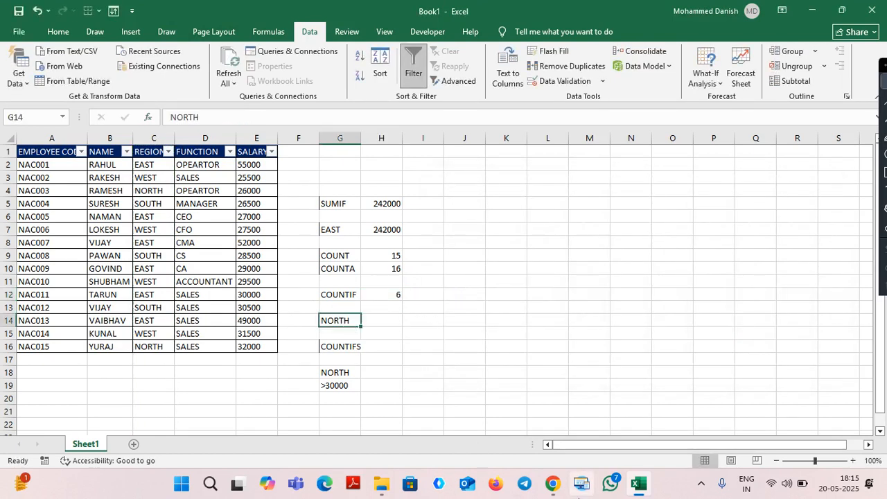
{"action": "type", "text": "EAST"}
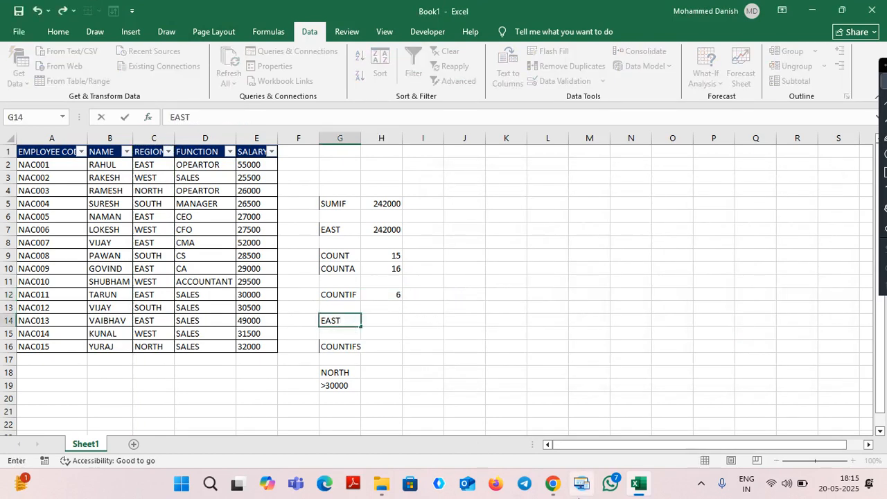
{"action": "key", "text": "Tab"}
- Enter a COUNTIF formula in H14 with range C:C and cell G14 as the criteria
{"action": "type", "text": "=COUNTIFS"}
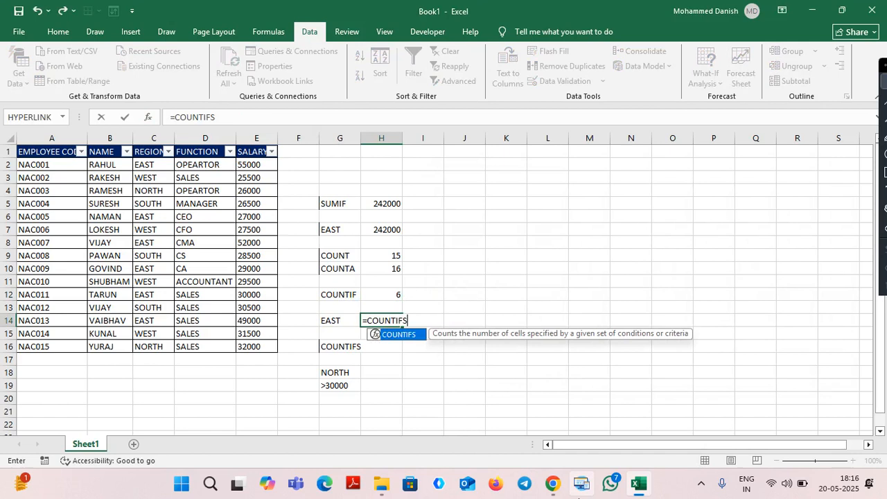
{"action": "key", "text": "BackSpace"}
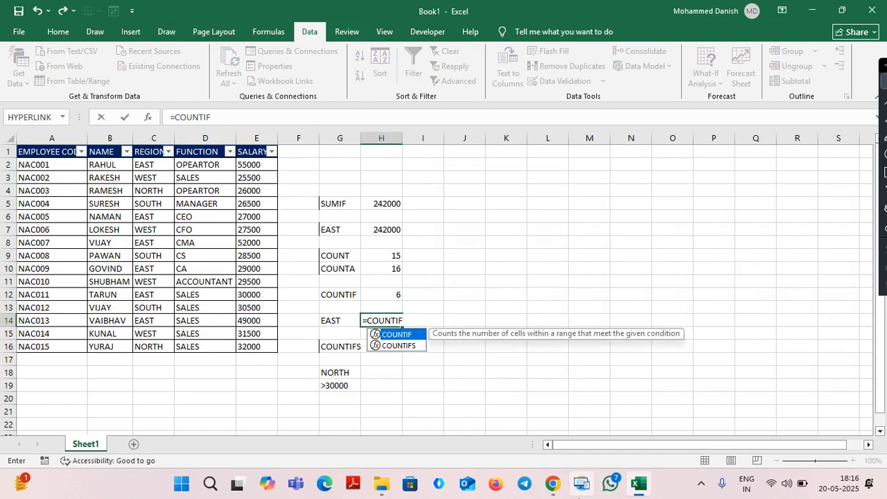
{"action": "type", "text": "("}
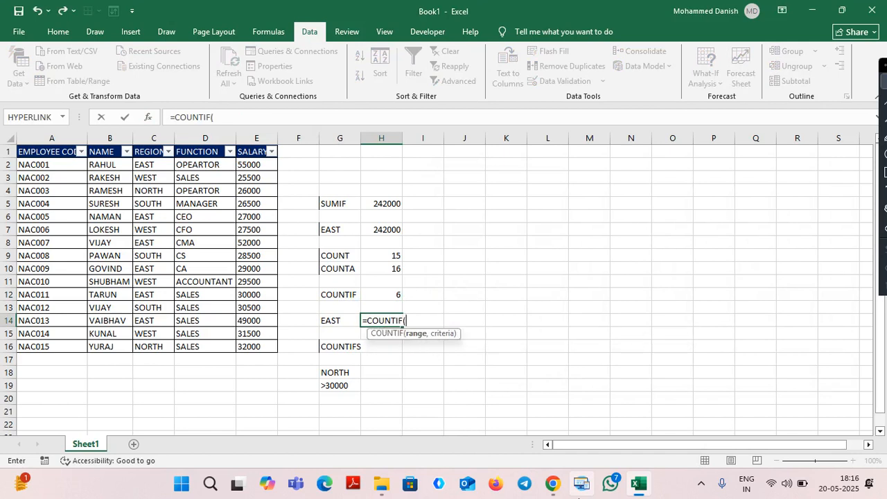
{"action": "left_click", "coordinate": [149, 119]}
{"action": "left_click", "coordinate": [613, 233]}
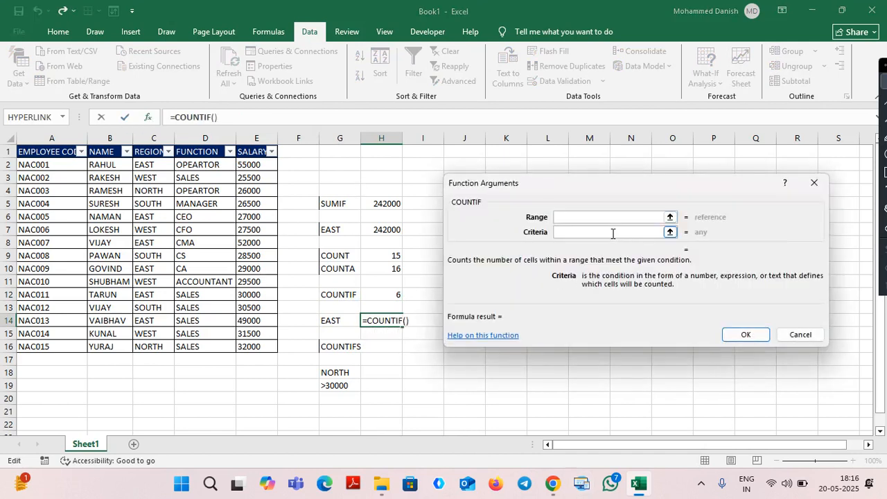
{"action": "left_click", "coordinate": [326, 320]}
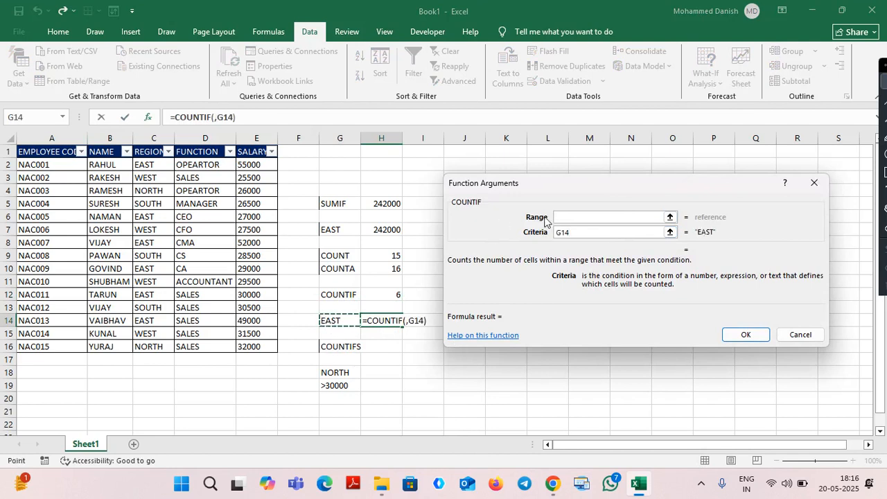
{"action": "left_click", "coordinate": [597, 217]}
{"action": "left_click", "coordinate": [167, 139]}
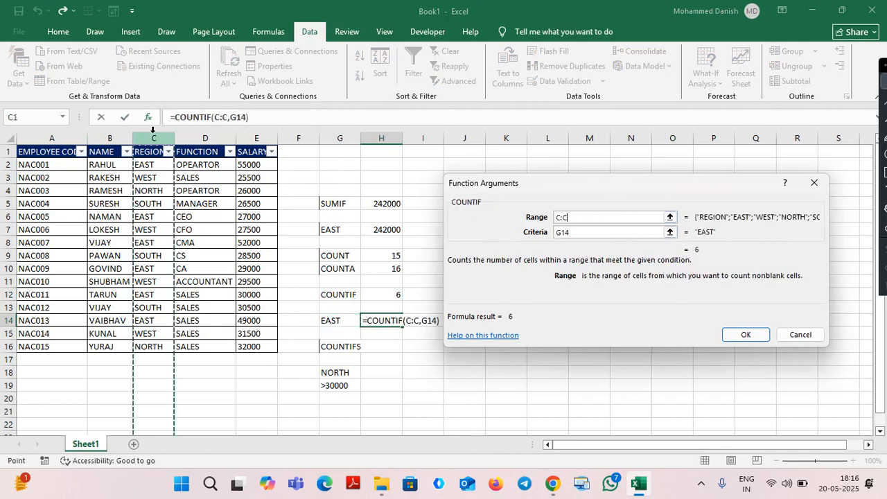
{"action": "left_click", "coordinate": [747, 334]}
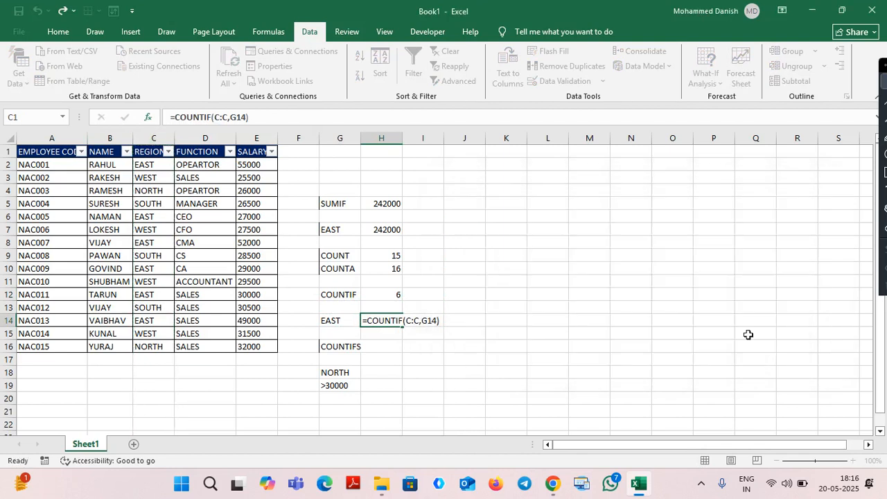
{"action": "left_click", "coordinate": [463, 348]}
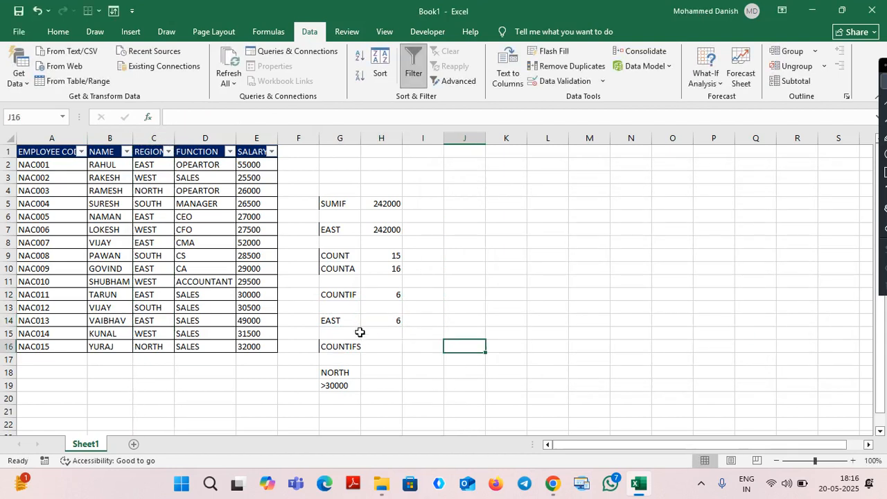
- Replace the region label in G14 with WEST
{"action": "left_click", "coordinate": [340, 322]}
{"action": "type", "text": "WES"}
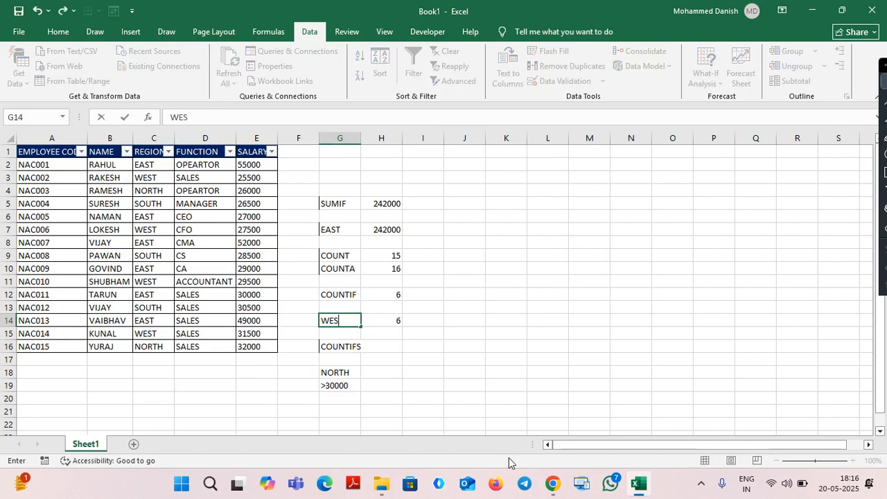
{"action": "type", "text": "T"}
{"action": "key", "text": "Return"}
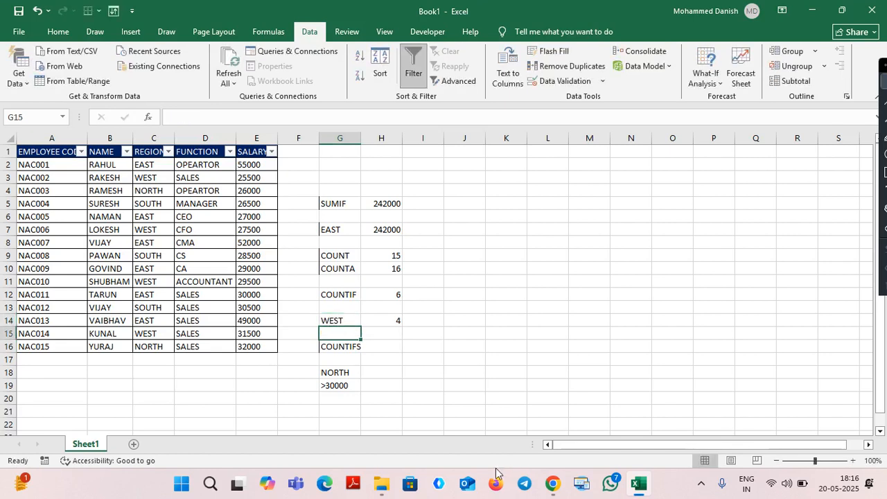
- Change the region label in G14 to NORTH
{"action": "left_click", "coordinate": [332, 321]}
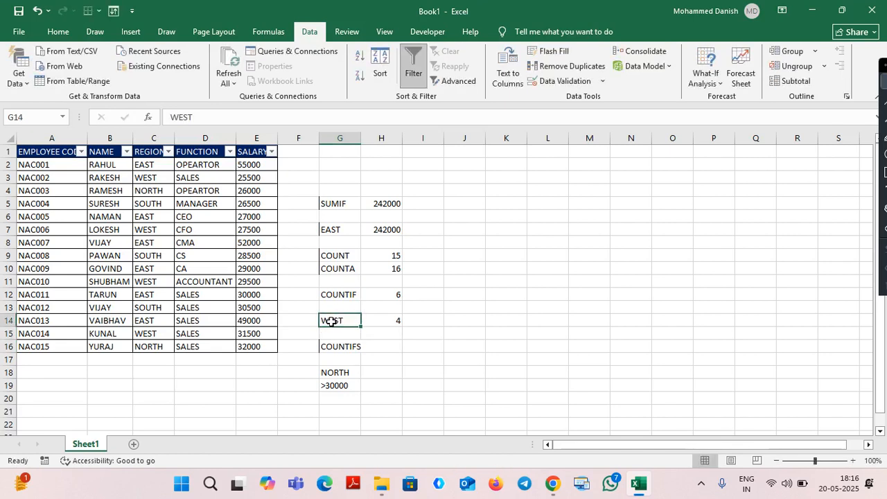
{"action": "type", "text": "NORTH"}
{"action": "key", "text": "Return"}
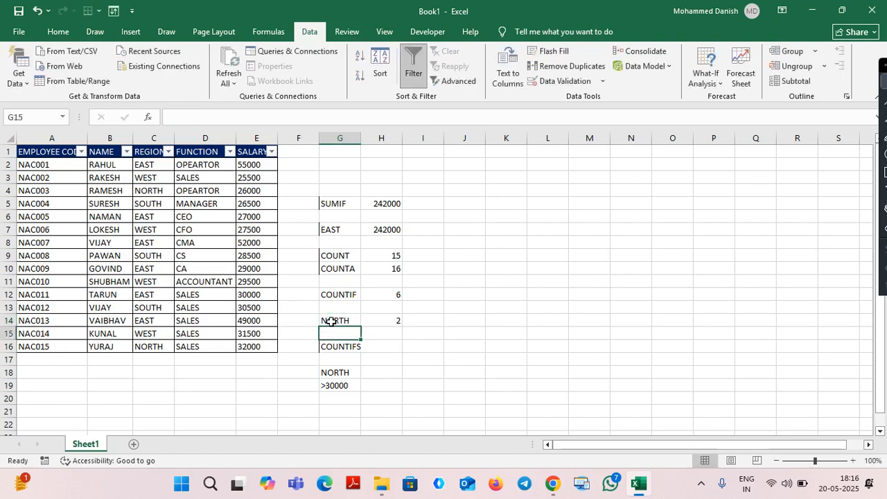
- Compare the COUNTIF formulas in H12 and H14
{"action": "left_click", "coordinate": [389, 347]}
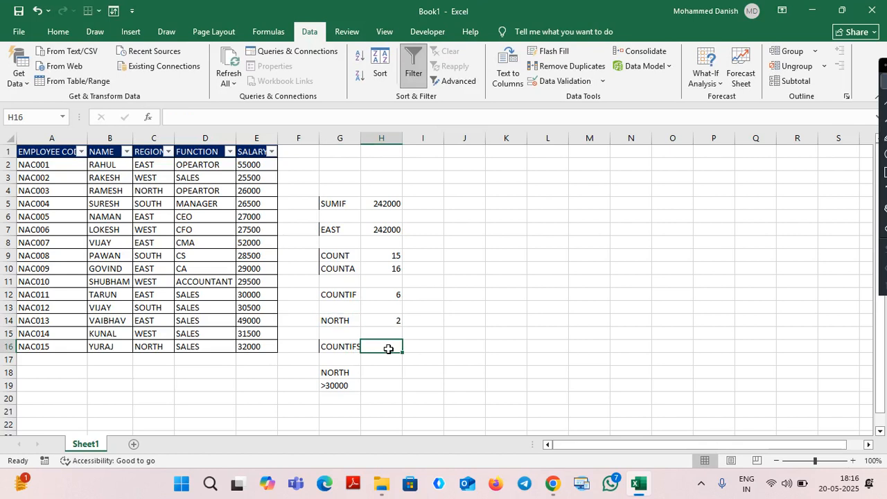
{"action": "left_click", "coordinate": [394, 294]}
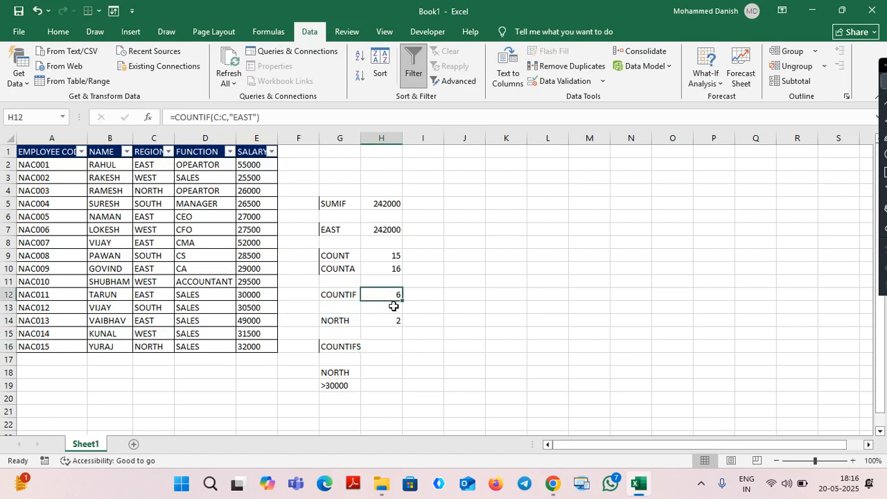
{"action": "left_click", "coordinate": [396, 321]}
{"action": "left_click", "coordinate": [375, 349]}
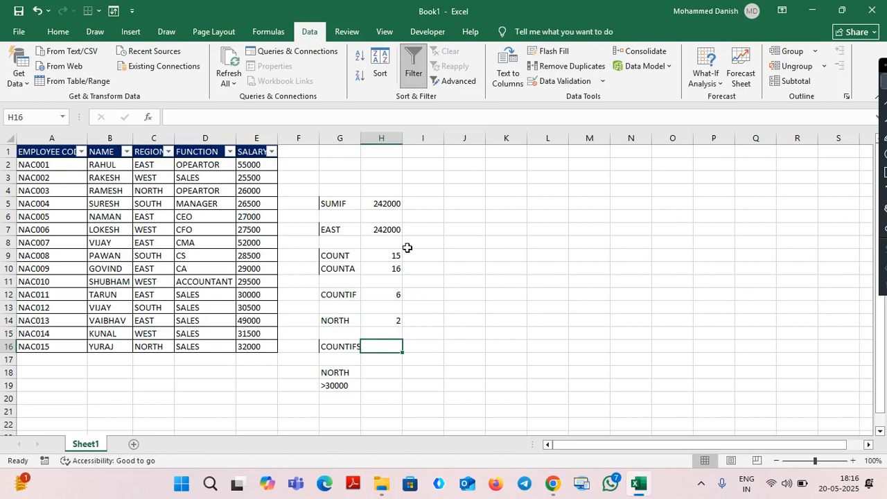
- Set the COUNTIFS criteria cells to EAST in G18 and >50000 in G19
{"action": "left_click", "coordinate": [340, 386]}
{"action": "left_click", "coordinate": [343, 373]}
{"action": "type", "text": "EAST"}
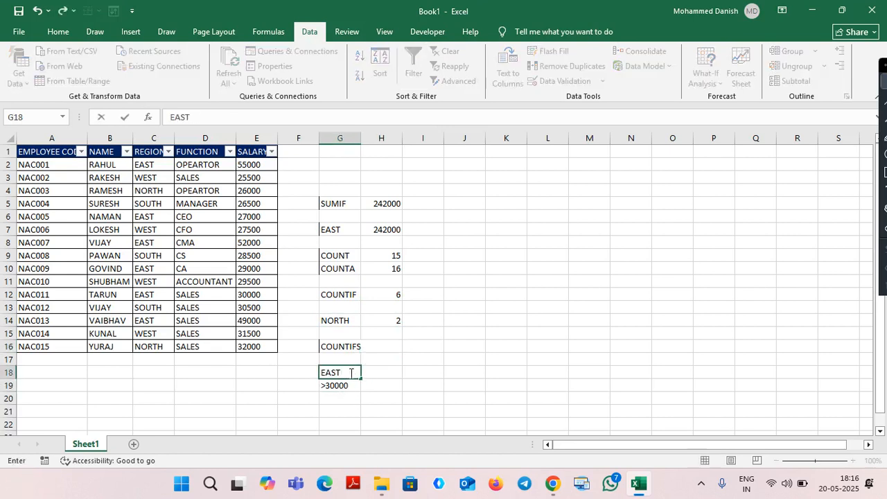
{"action": "left_click", "coordinate": [347, 386]}
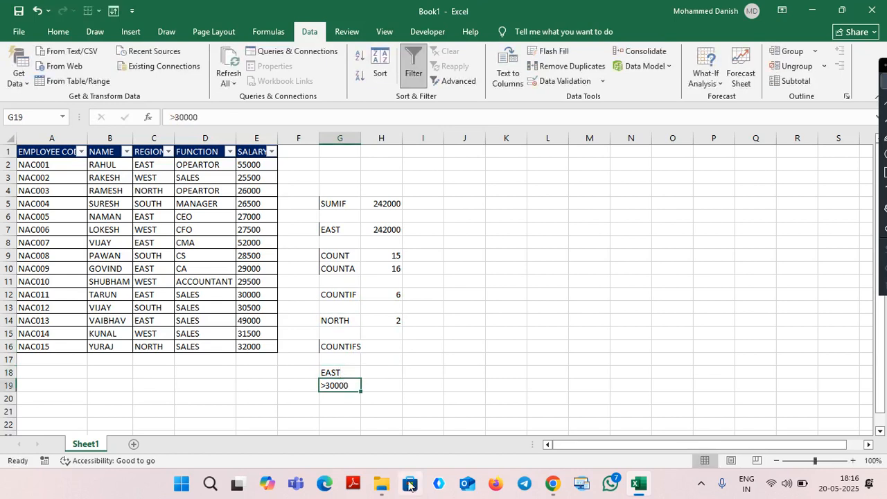
{"action": "type", "text": ">"}
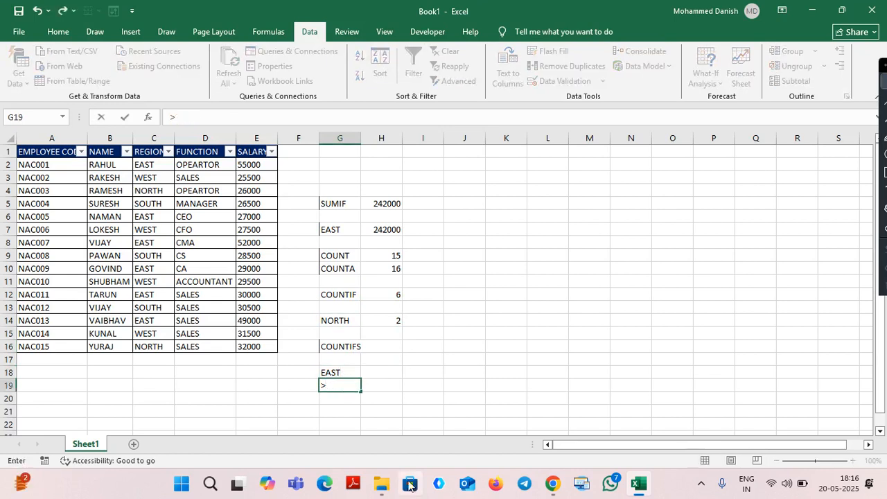
{"action": "type", "text": "50000"}
- Start a COUNTIFS formula in H16 with column C:C as the first criteria range and "EAST" as its criteria
{"action": "left_click", "coordinate": [392, 345]}
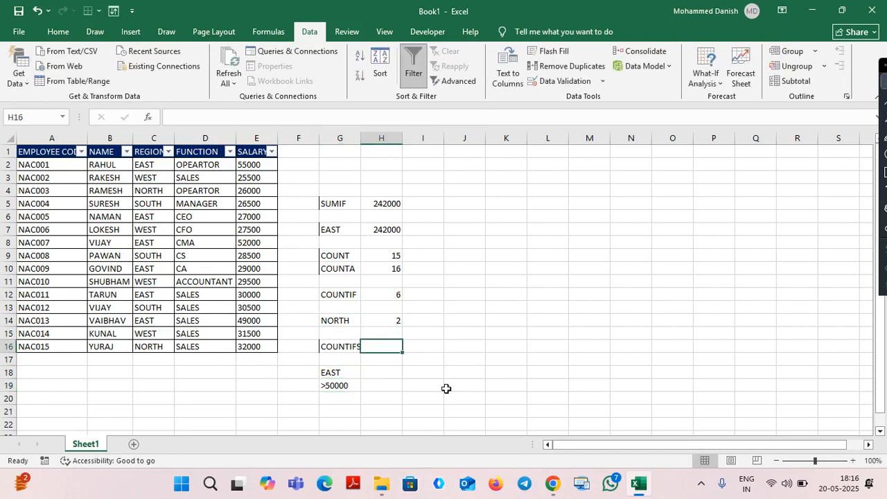
{"action": "type", "text": "="}
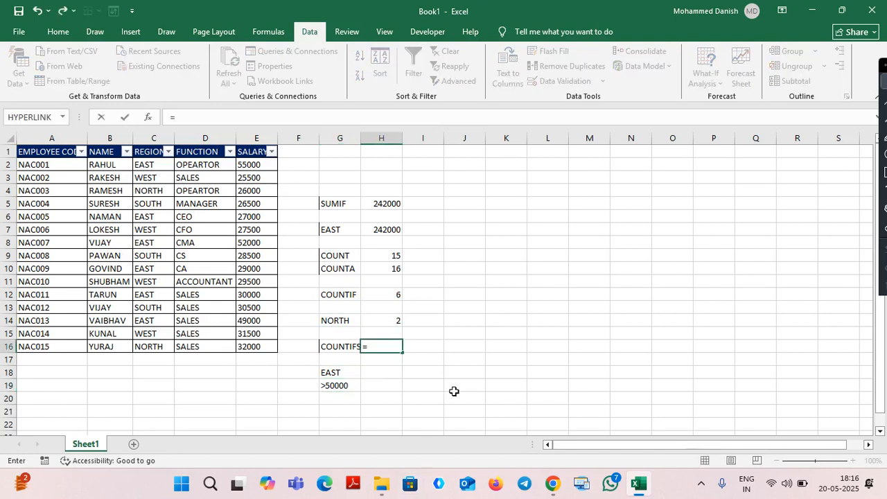
{"action": "type", "text": "COUNTIUFS"}
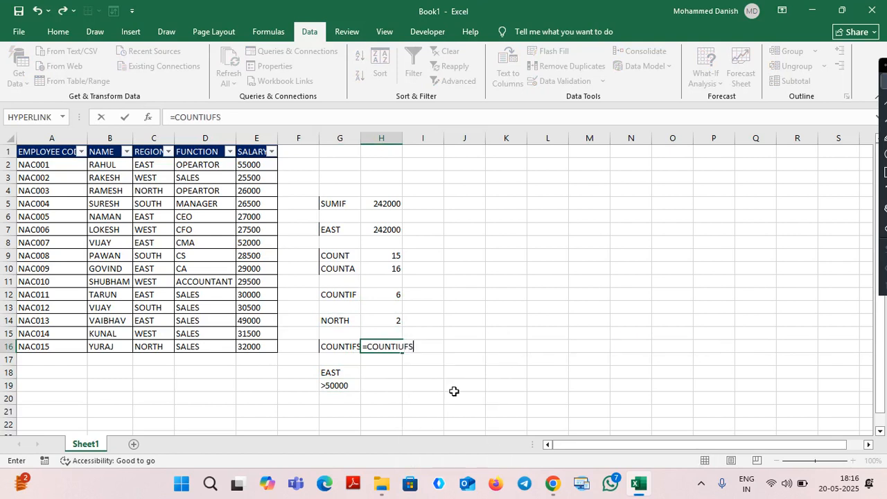
{"action": "key", "text": "BackSpace"}
{"action": "key", "text": "BackSpace"}
{"action": "key", "text": "BackSpace"}
{"action": "key", "text": "BackSpace"}
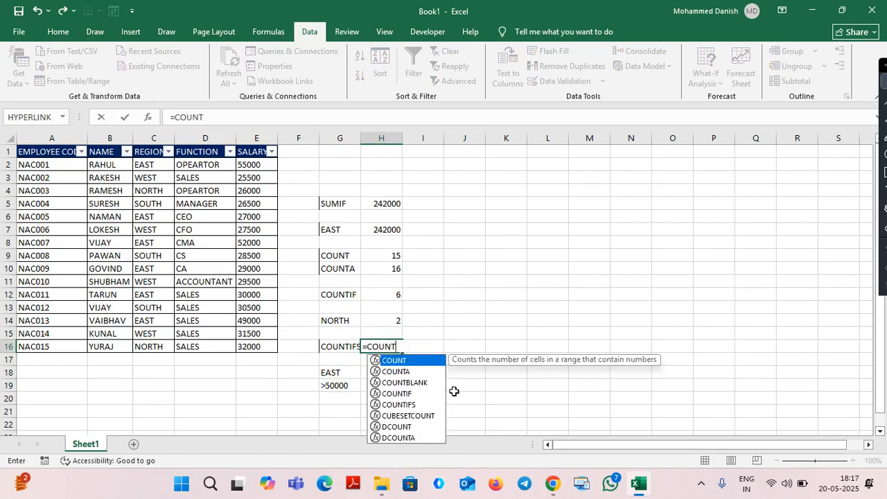
{"action": "type", "text": "IFS("}
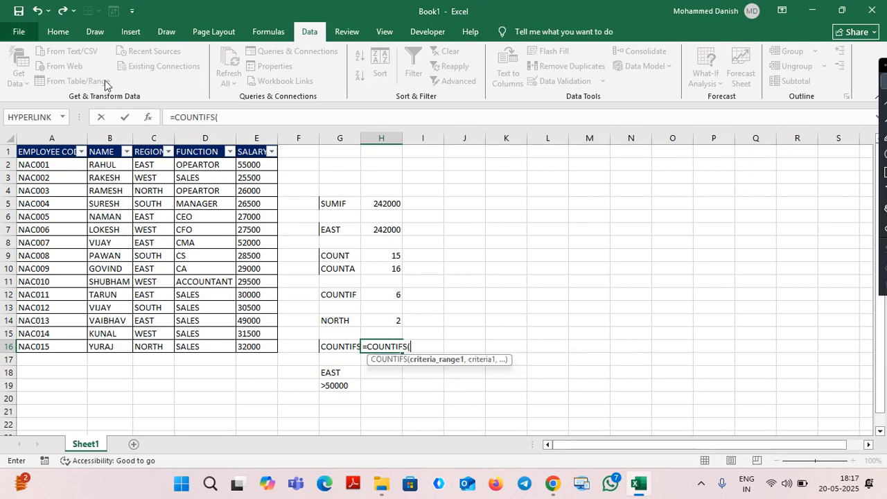
{"action": "left_click", "coordinate": [149, 117]}
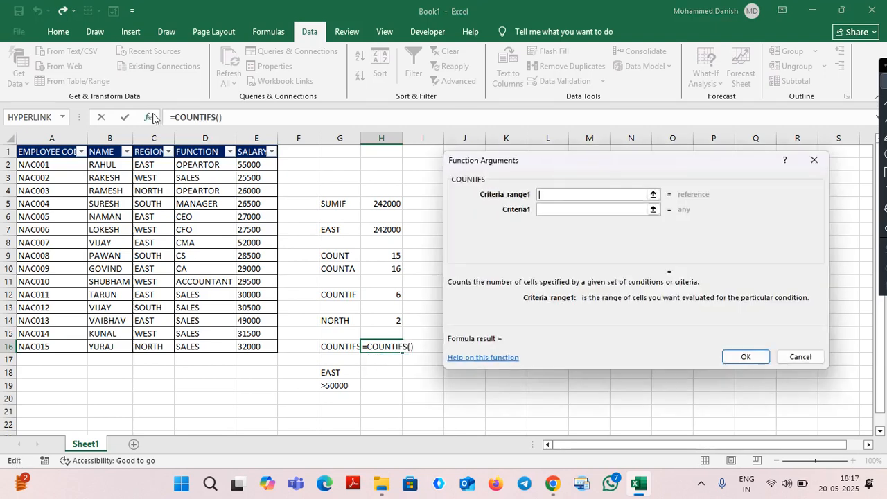
{"action": "left_click", "coordinate": [564, 209]}
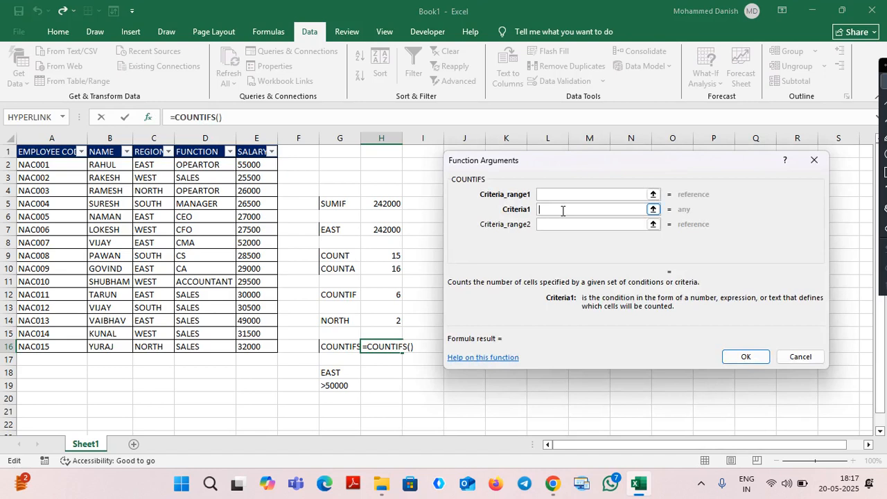
{"action": "type", "text": "EAST"}
{"action": "left_click", "coordinate": [591, 193]}
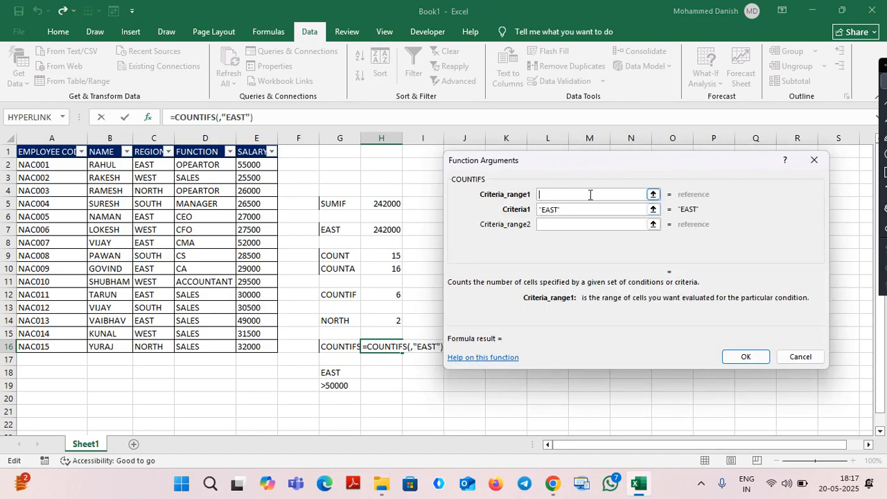
{"action": "left_click", "coordinate": [154, 138]}
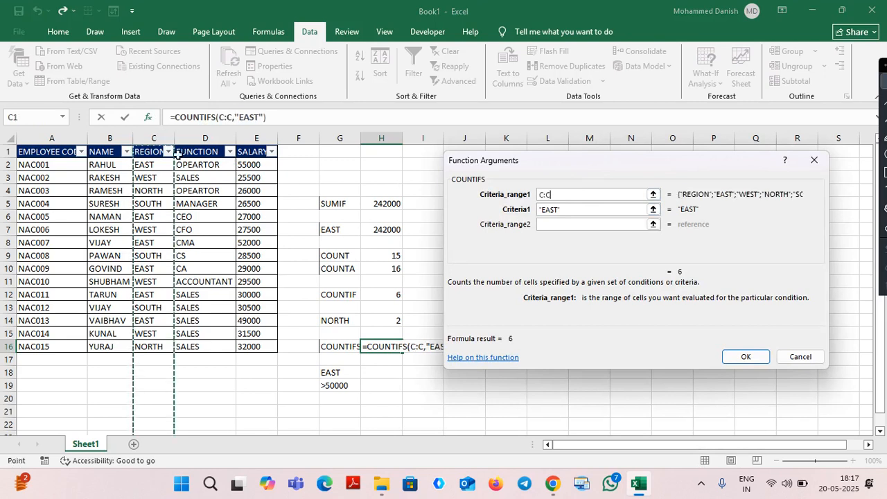
- Complete the COUNTIFS formula in H16 with E:E as the second criteria range and ">50000" as its criteria
{"action": "left_click", "coordinate": [548, 223]}
{"action": "left_click", "coordinate": [562, 237]}
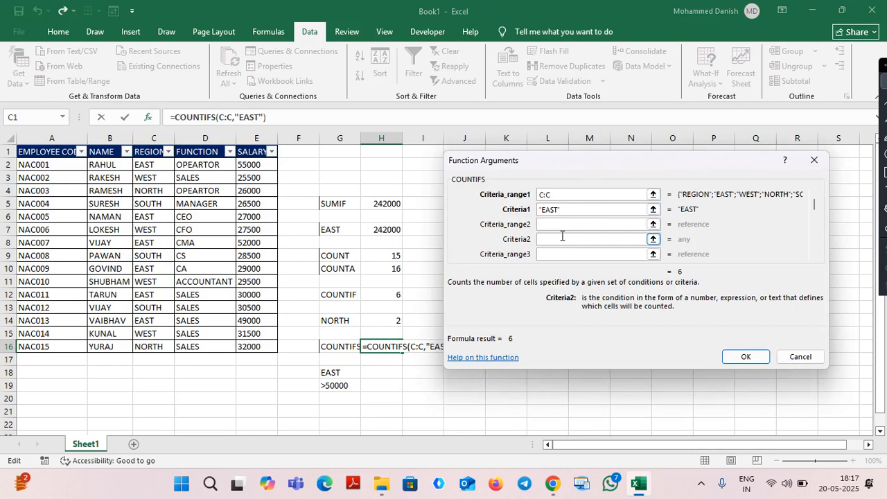
{"action": "type", "text": ">50000"}
{"action": "left_click", "coordinate": [550, 224]}
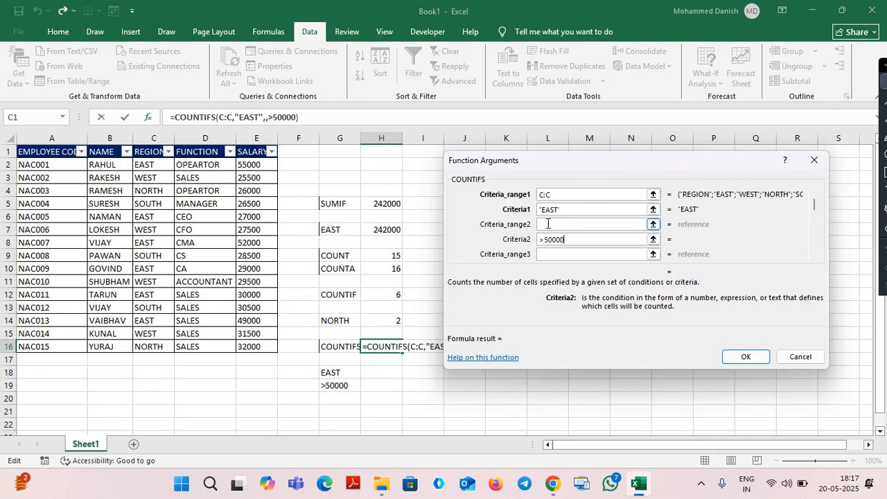
{"action": "left_click", "coordinate": [256, 138]}
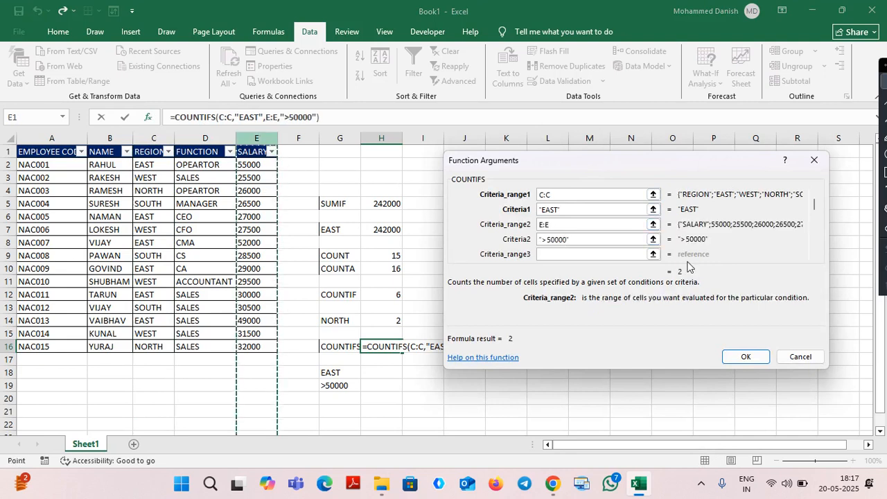
{"action": "left_click", "coordinate": [742, 357]}
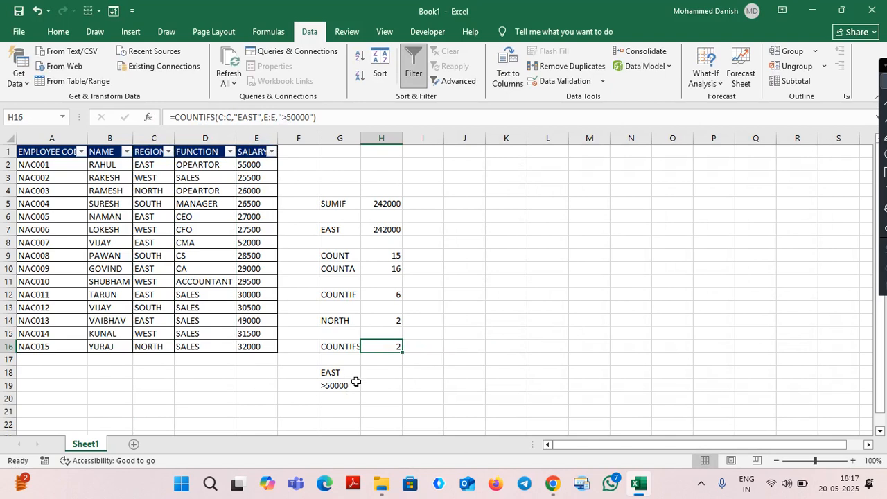
- Start a COUNTIFS formula in H18 with column C:C as the first criteria range and cell G18 as its criteria
{"action": "left_click", "coordinate": [387, 375]}
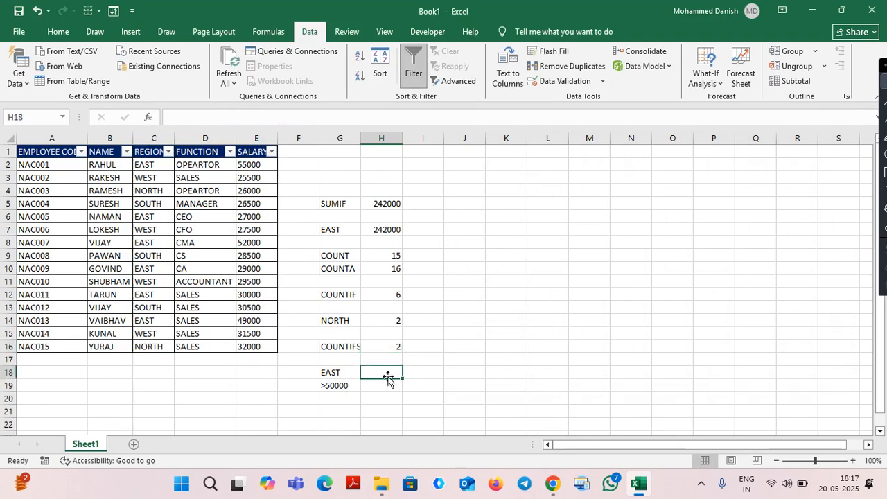
{"action": "type", "text": "="}
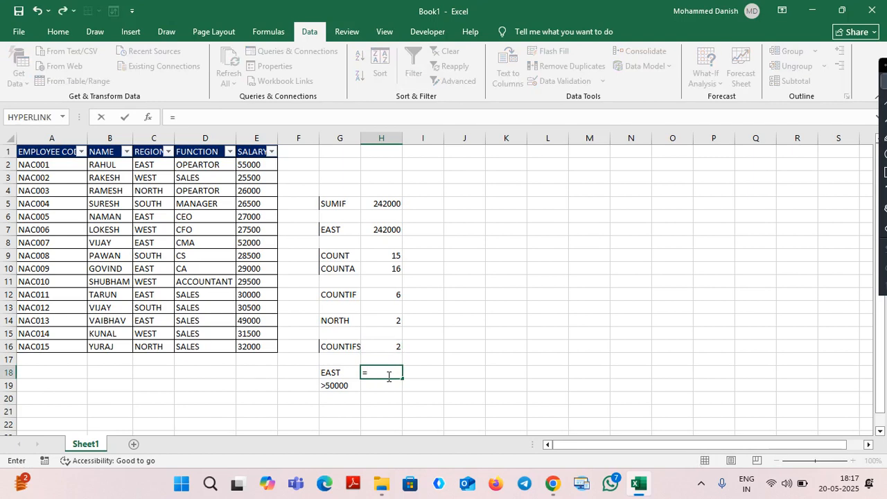
{"action": "type", "text": "COUNTIFS("}
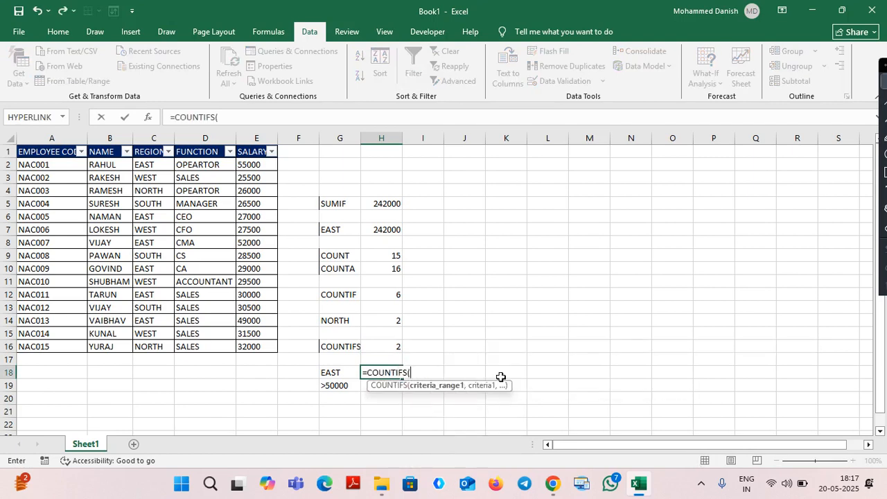
{"action": "left_click", "coordinate": [149, 117]}
{"action": "left_click", "coordinate": [605, 209]}
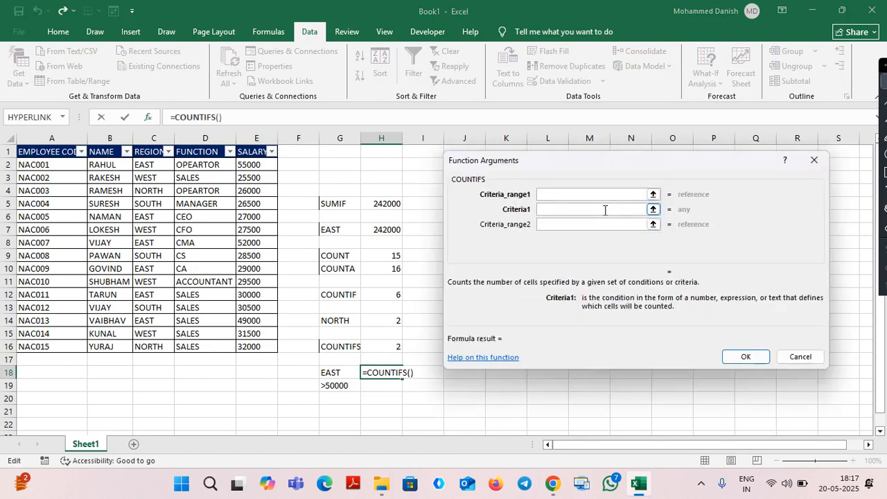
{"action": "left_click", "coordinate": [326, 372]}
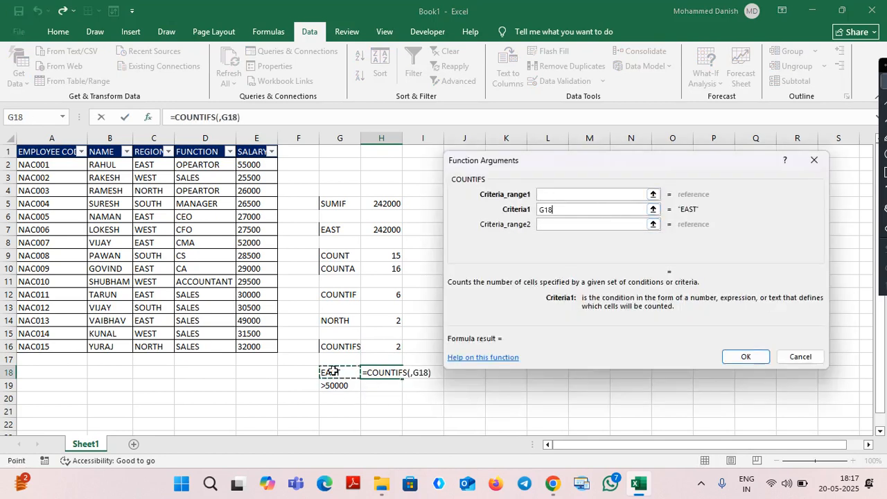
{"action": "left_click", "coordinate": [552, 195]}
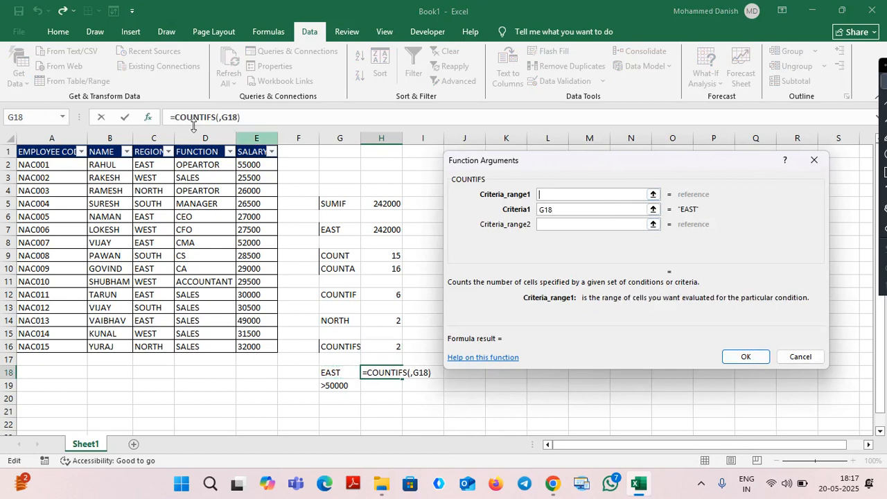
{"action": "left_click", "coordinate": [157, 137]}
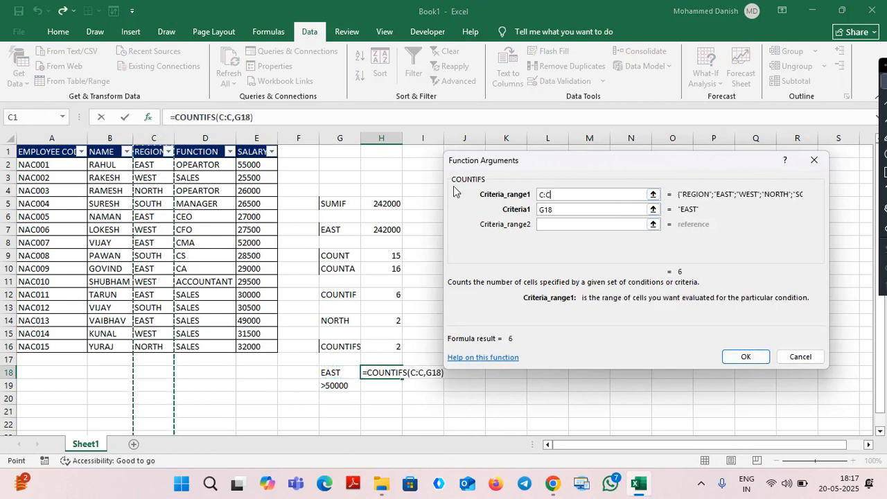
- Complete the COUNTIFS formula in H18 with E:E as the second criteria range and cell G19 as its criteria
{"action": "left_click", "coordinate": [547, 224]}
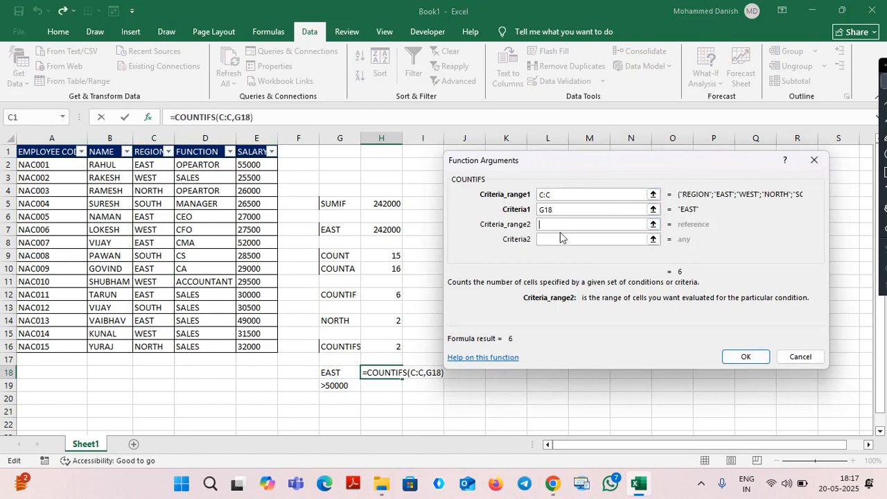
{"action": "left_click", "coordinate": [562, 236]}
{"action": "left_click", "coordinate": [342, 387]}
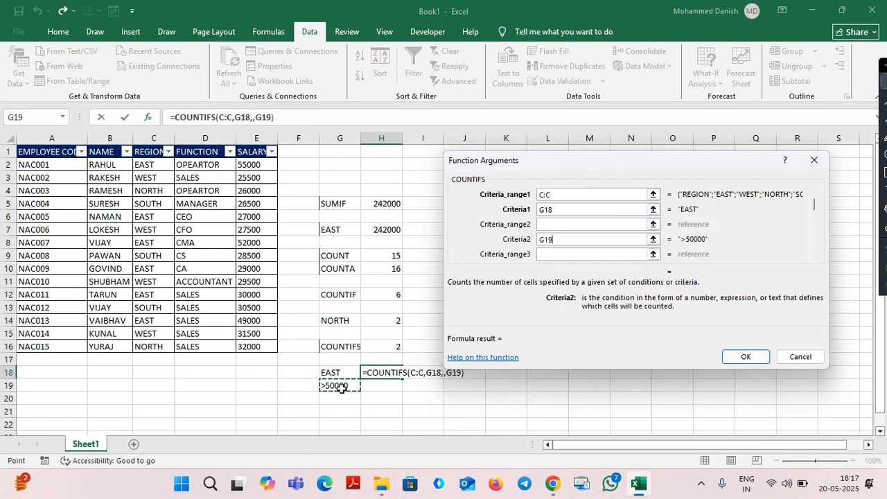
{"action": "left_click", "coordinate": [564, 220]}
{"action": "left_click", "coordinate": [262, 133]}
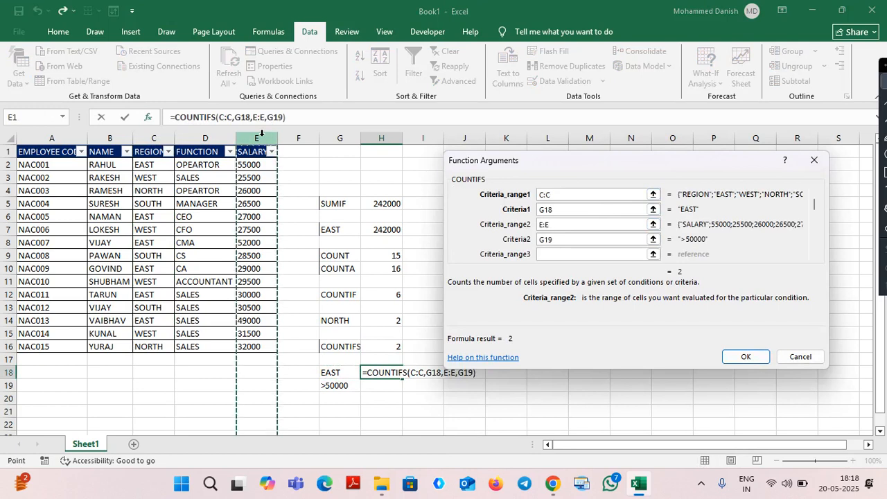
{"action": "left_click", "coordinate": [730, 359]}
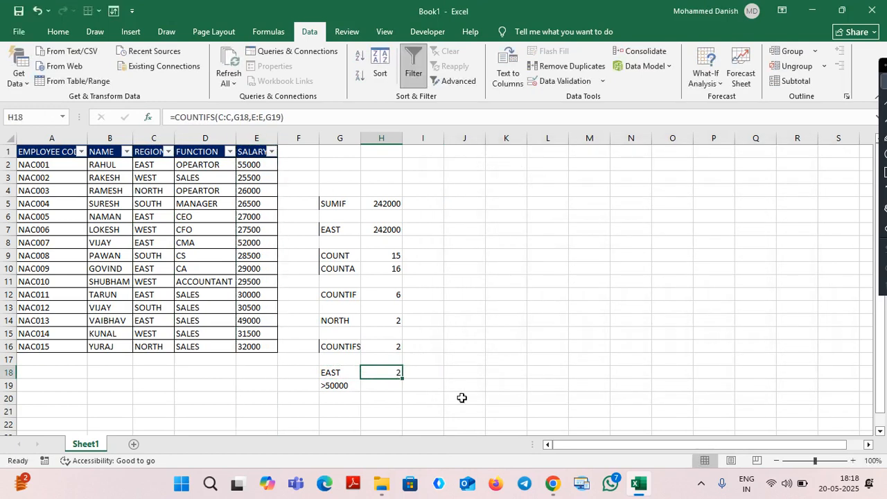
- Change the region criterion in G18 to WEST and check the COUNTIFS result in H18
{"action": "left_click", "coordinate": [348, 373]}
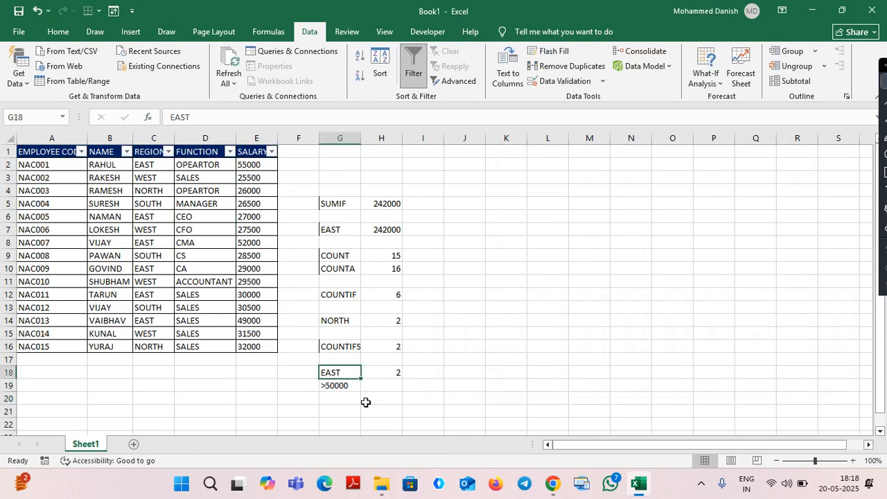
{"action": "type", "text": "WES"}
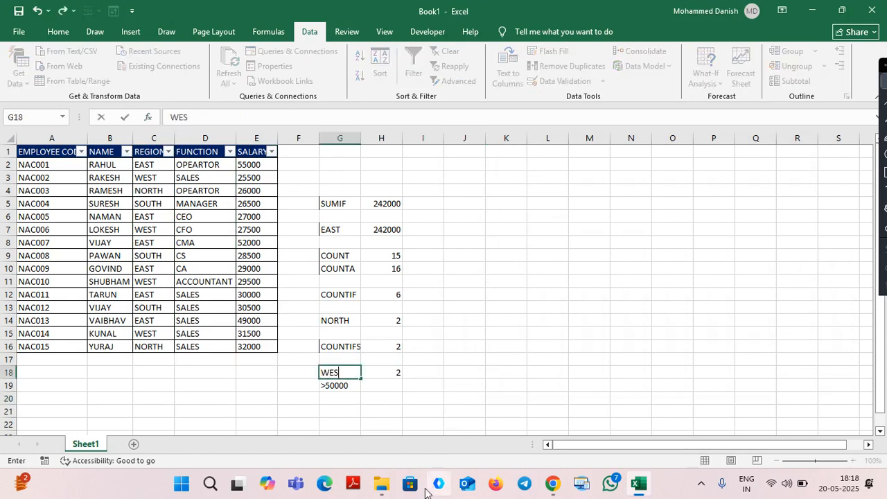
{"action": "type", "text": "T"}
{"action": "key", "text": "Return"}
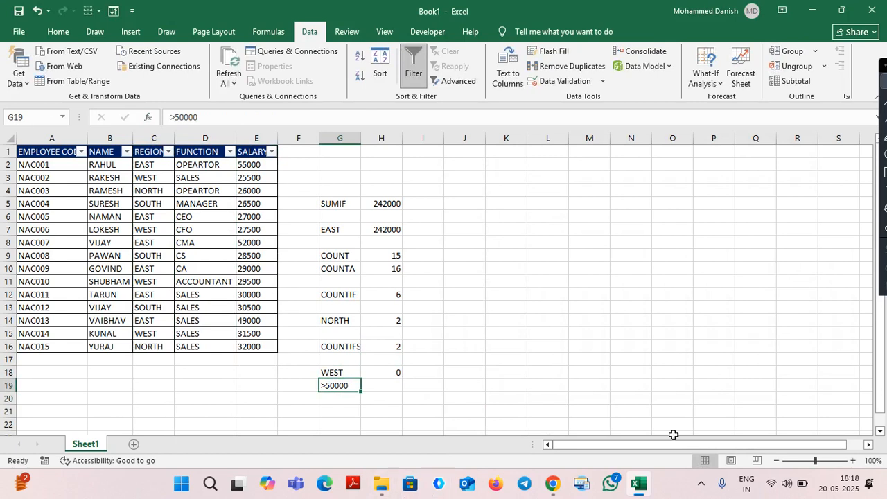
{"action": "left_click", "coordinate": [395, 371]}
- Change the salary criterion in G19 to >25000
{"action": "left_click", "coordinate": [329, 386]}
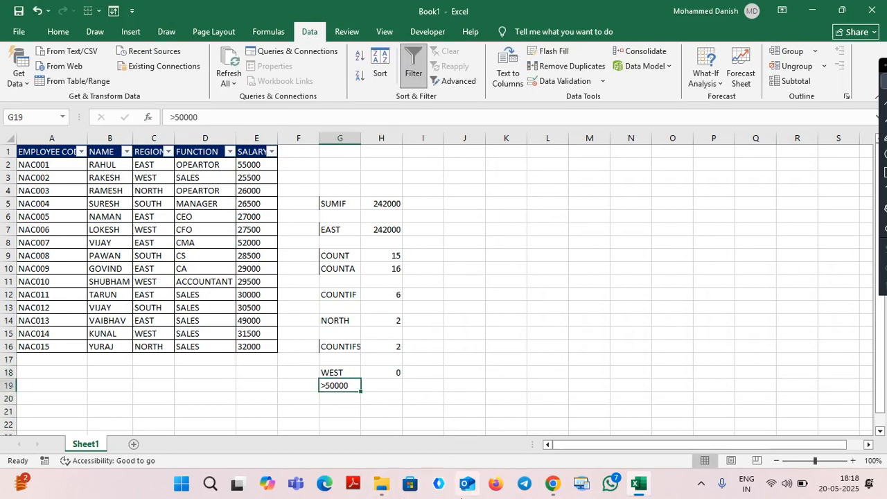
{"action": "type", "text": ">"}
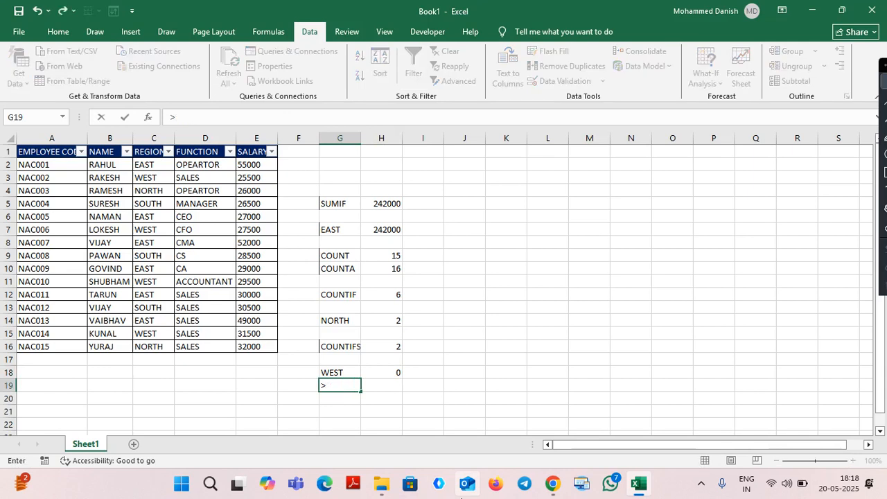
{"action": "type", "text": "25000"}
{"action": "key", "text": "Return"}
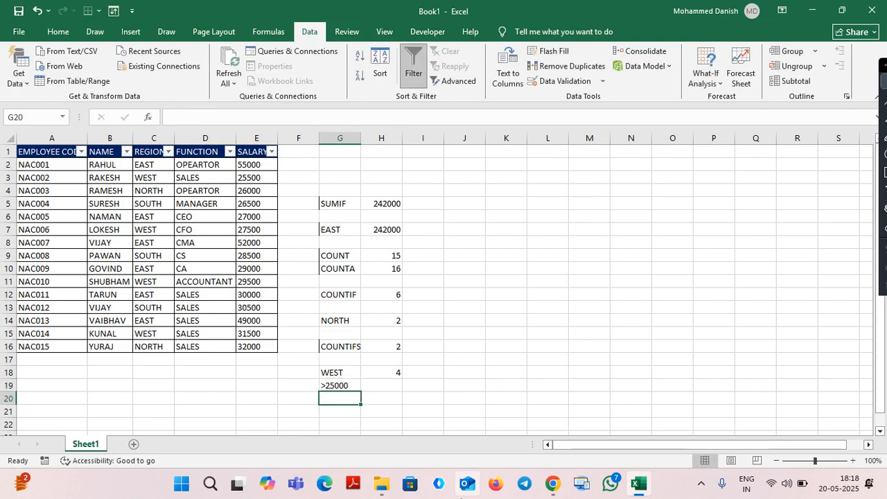
- Set the salary criterion in G19 to >30000
{"action": "left_click", "coordinate": [347, 386]}
{"action": "type", "text": ">"}
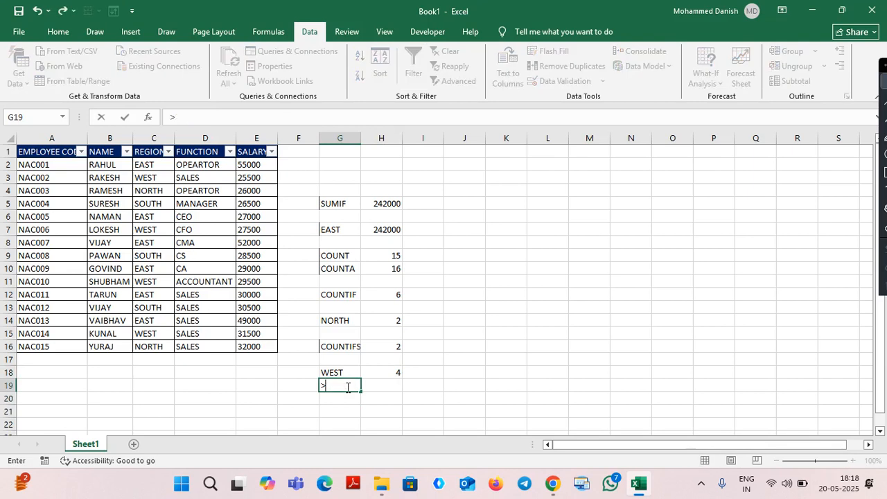
{"action": "type", "text": "30000"}
{"action": "key", "text": "Return"}
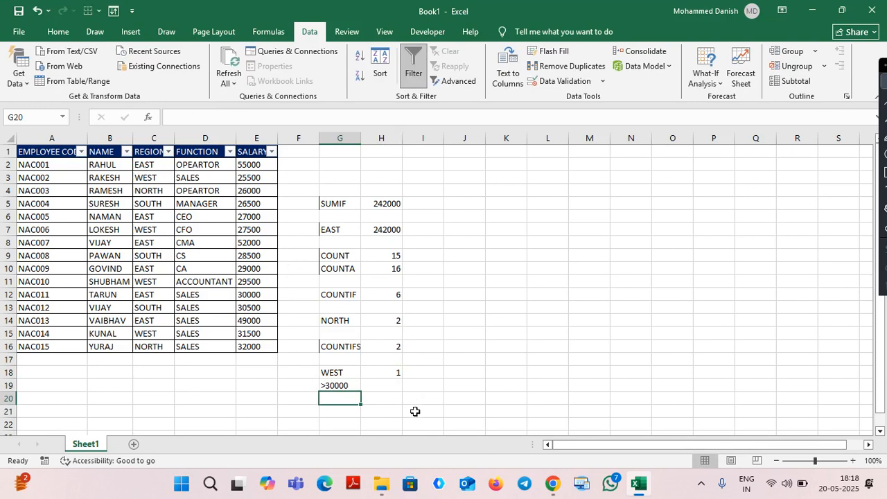
{"action": "left_click", "coordinate": [390, 386]}
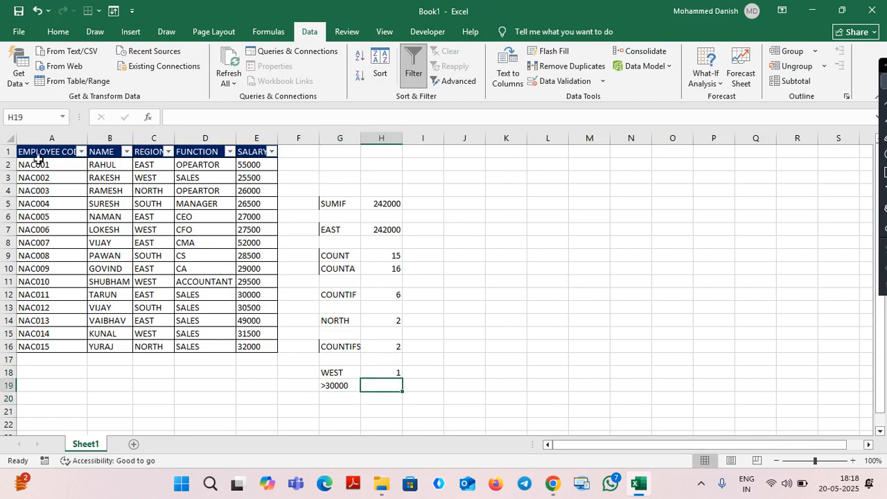
- Remove the filter from the table's header row A1:E1 and apply it again
{"action": "left_click_drag", "start_coordinate": [28, 151], "coordinate": [211, 151]}
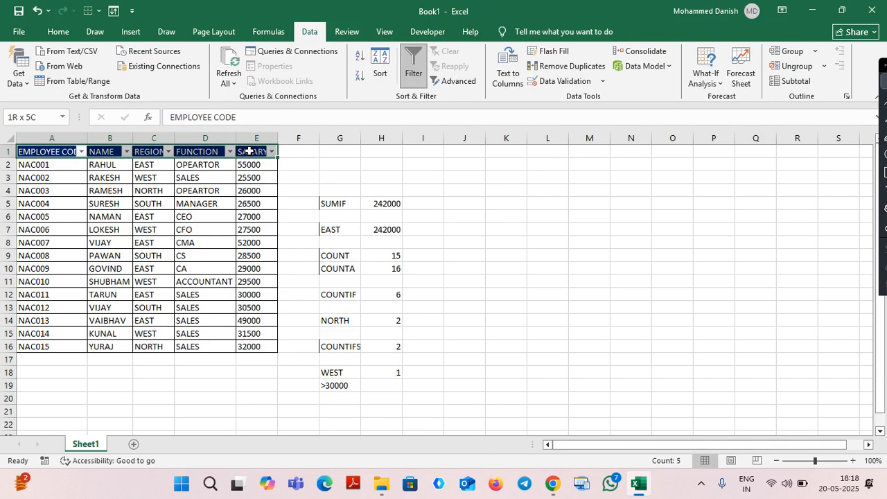
{"action": "left_click", "coordinate": [414, 66]}
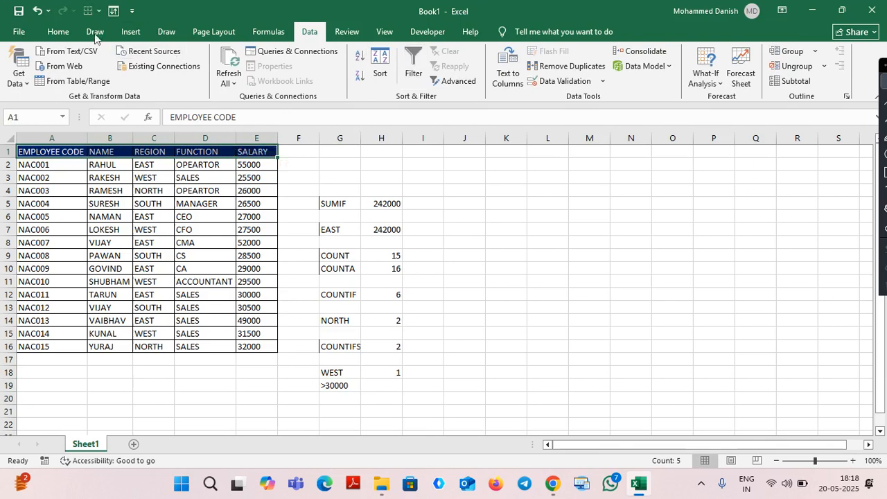
{"action": "left_click", "coordinate": [58, 31]}
{"action": "left_click_drag", "start_coordinate": [52, 151], "coordinate": [253, 150]}
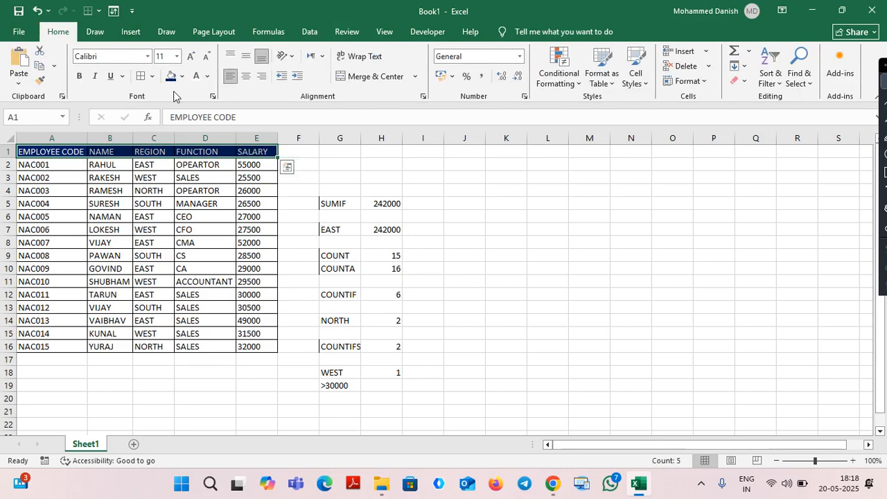
{"action": "left_click", "coordinate": [310, 31]}
{"action": "left_click", "coordinate": [413, 62]}
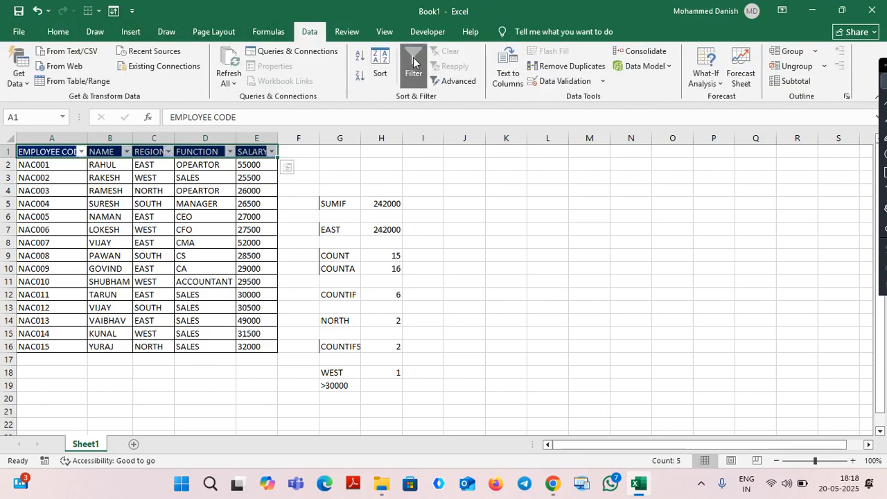
{"action": "left_click", "coordinate": [550, 295]}
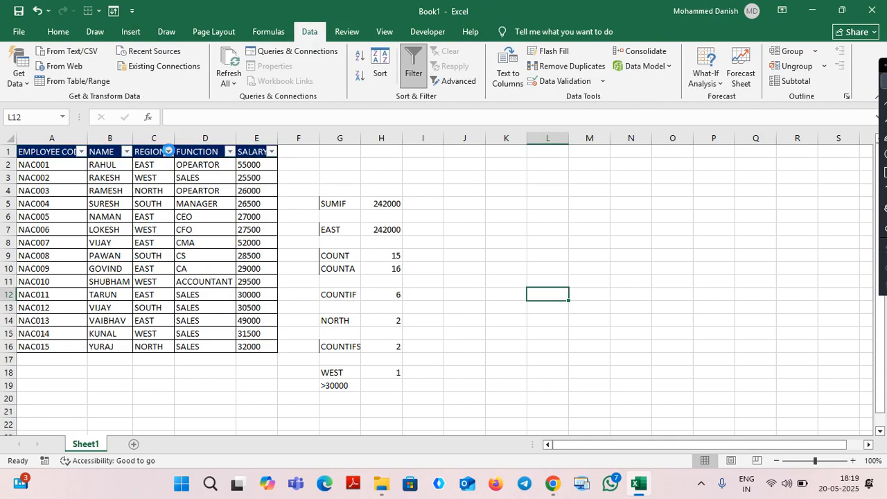
{"action": "left_click", "coordinate": [168, 151]}
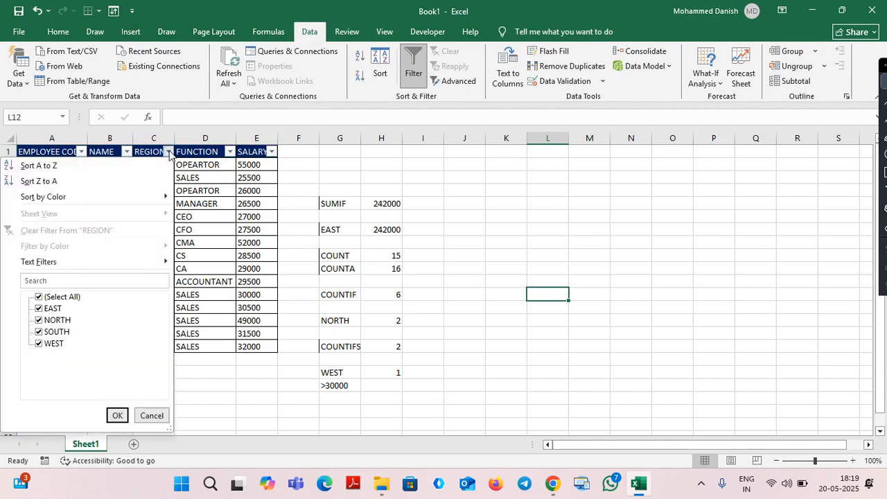
{"action": "left_click", "coordinate": [210, 219]}
{"action": "left_click", "coordinate": [154, 230]}
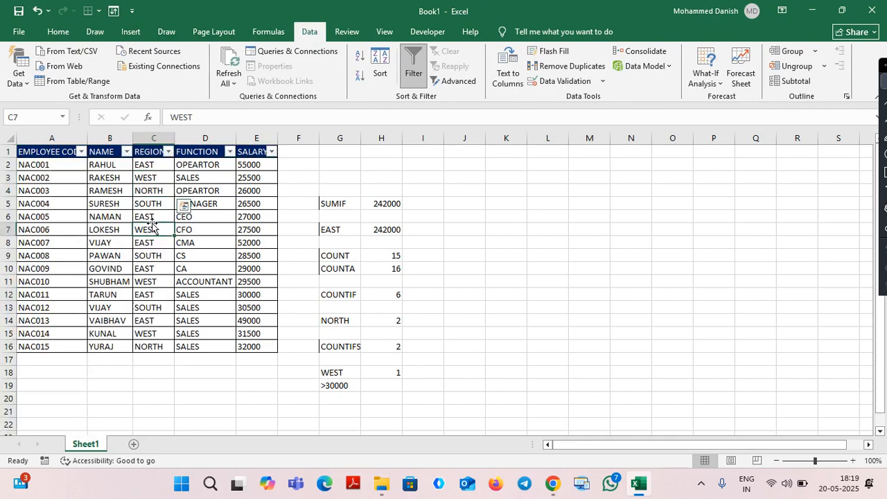
- Limit the REGION column's filter selection to EAST only
{"action": "left_click", "coordinate": [168, 151]}
{"action": "left_click", "coordinate": [52, 297]}
{"action": "left_click", "coordinate": [52, 308]}
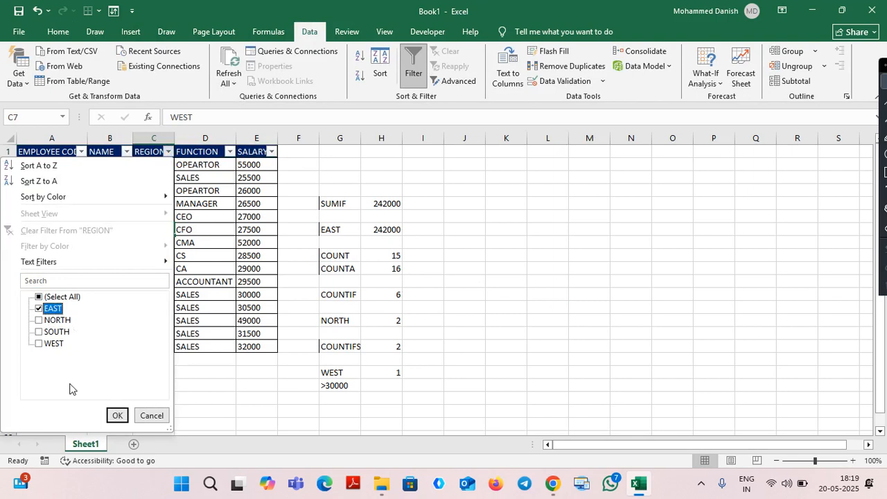